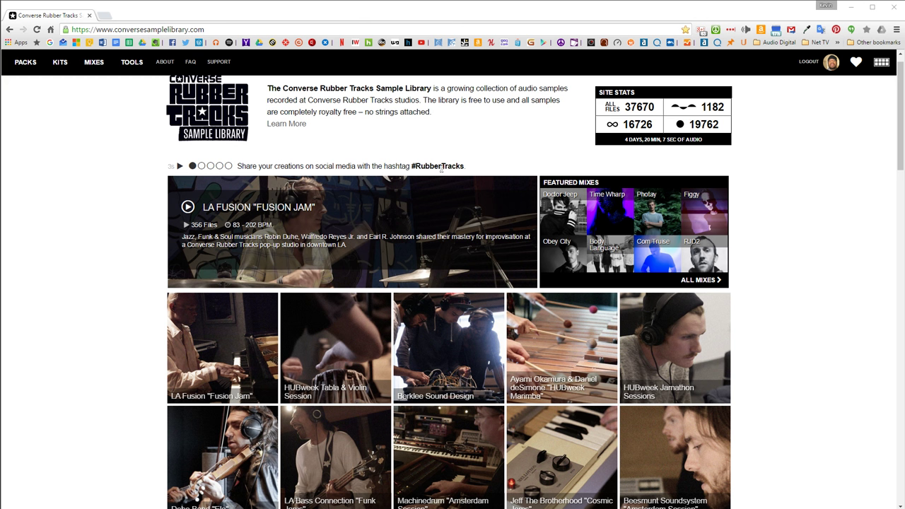
- Play a preview of the Your House on Fire pack from the pack grid
scroll(414, 207, up, 1)
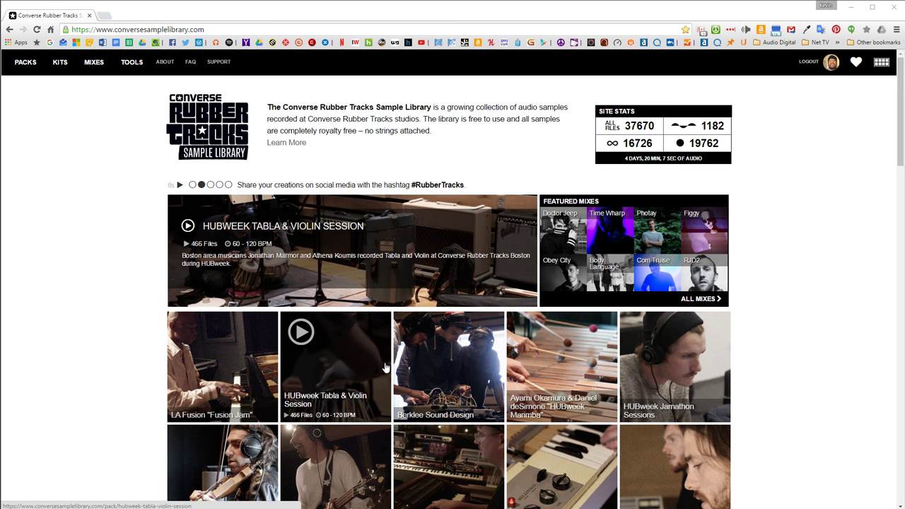
mouse_move(414, 366)
mouse_move(468, 379)
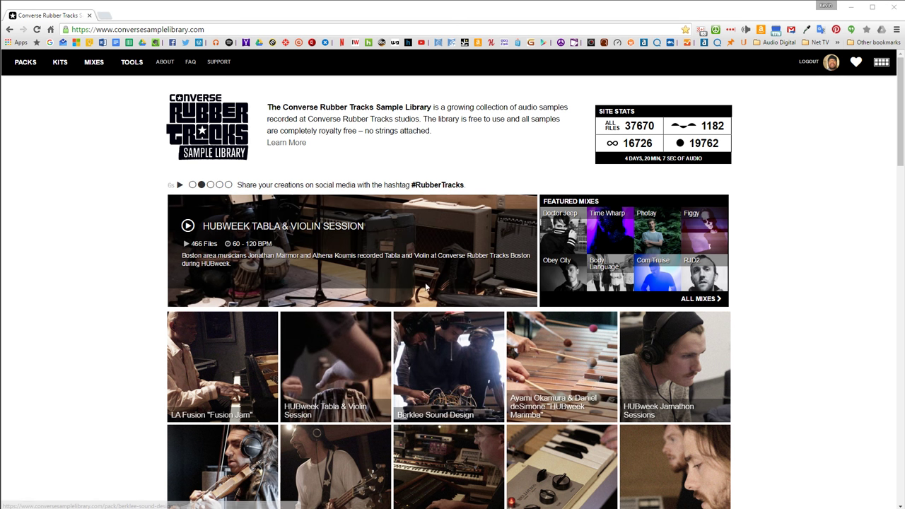
mouse_move(438, 340)
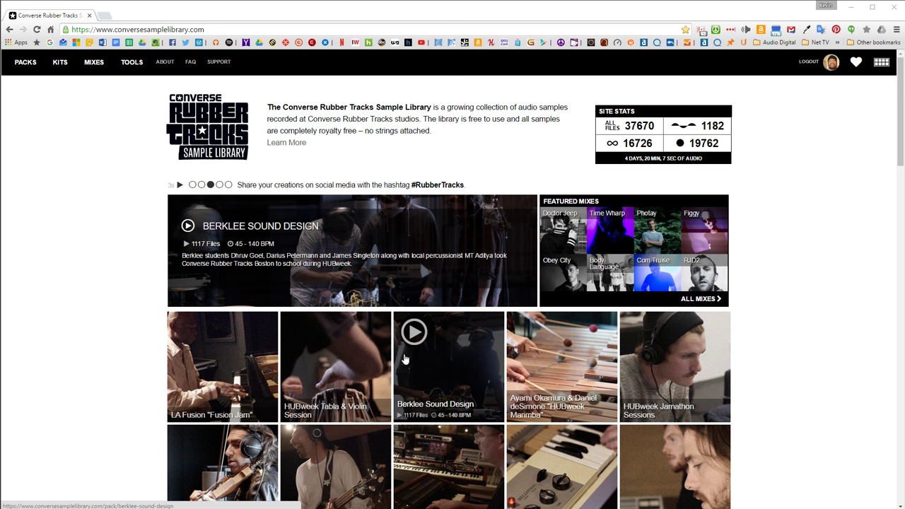
scroll(403, 361, down, 5)
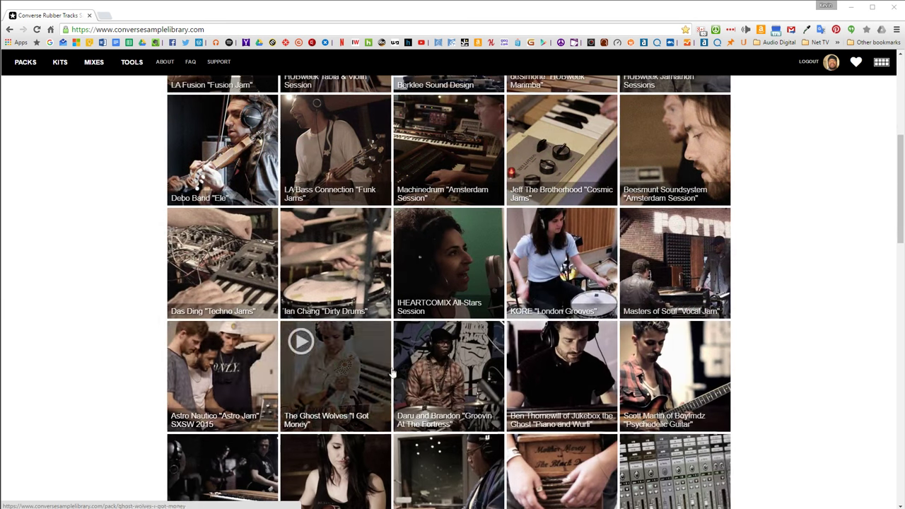
scroll(392, 373, down, 2)
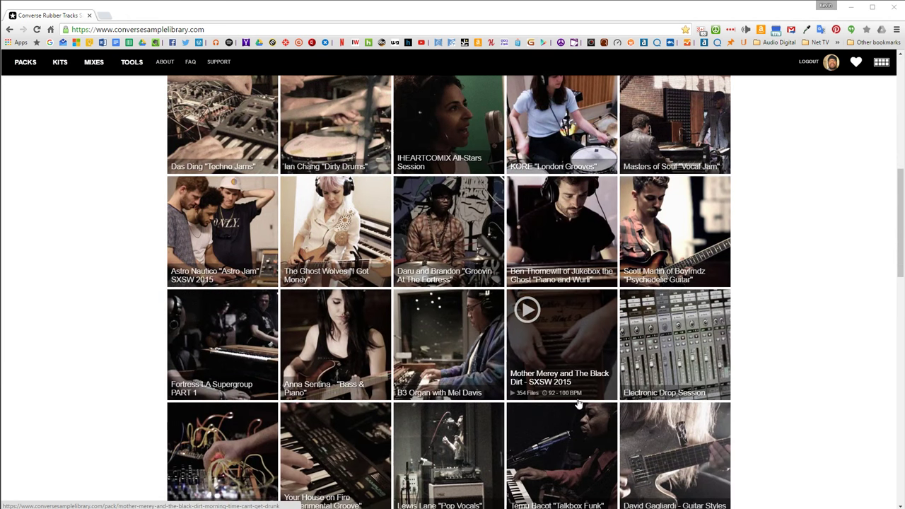
scroll(578, 403, down, 2)
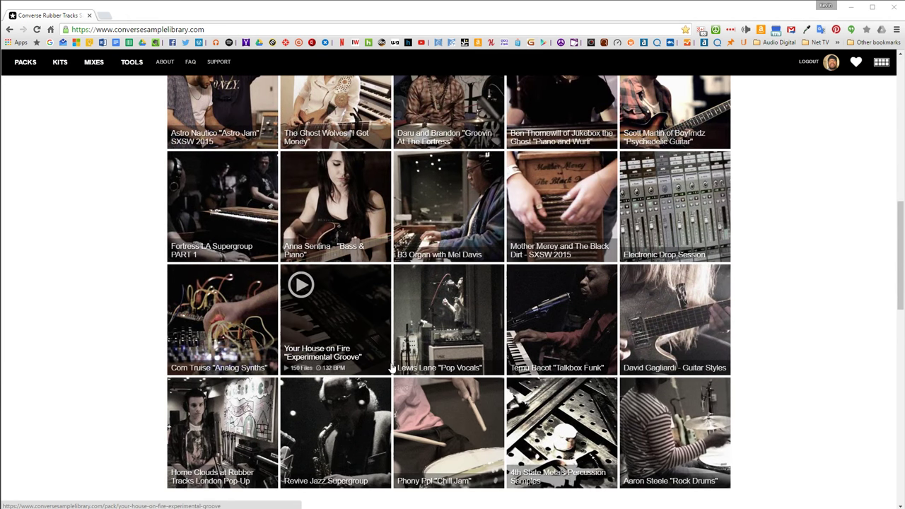
scroll(393, 367, up, 1)
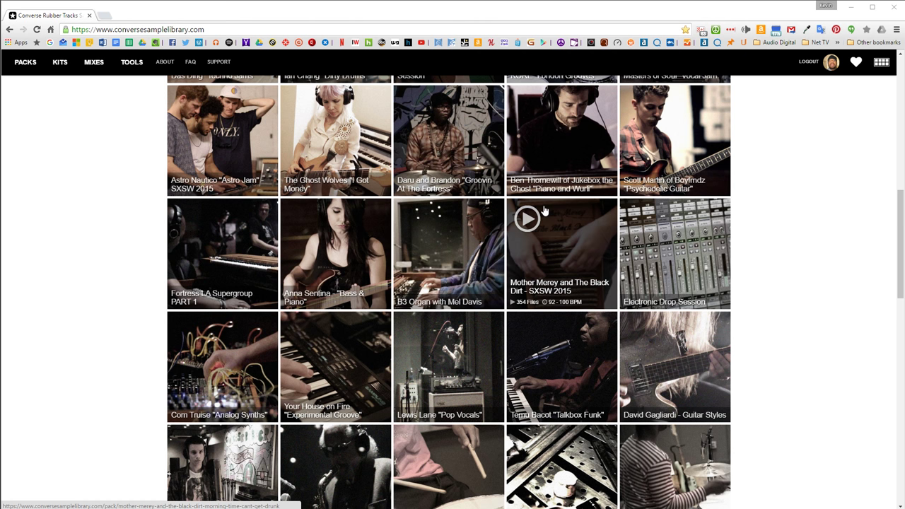
click(301, 333)
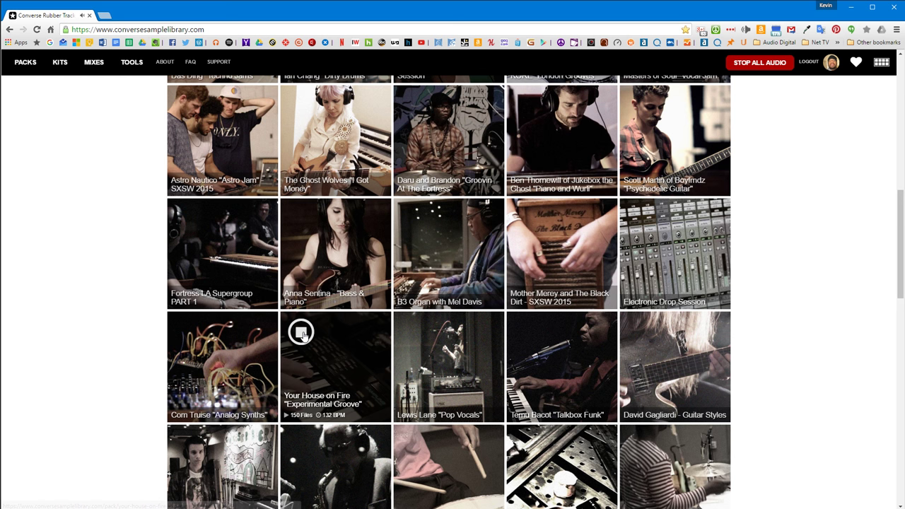
- Stop the preview and open Anna Sentina's 'Bass & Piano' pack page
click(301, 333)
scroll(388, 356, up, 1)
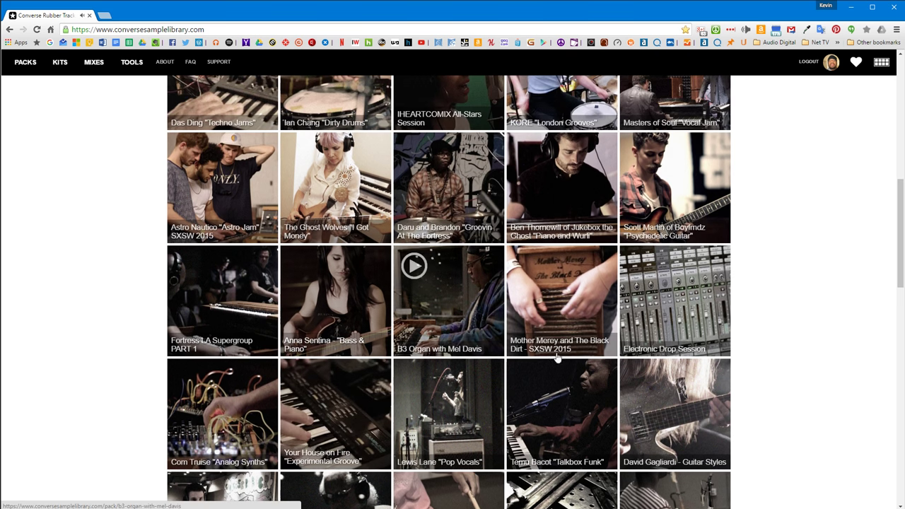
click(336, 292)
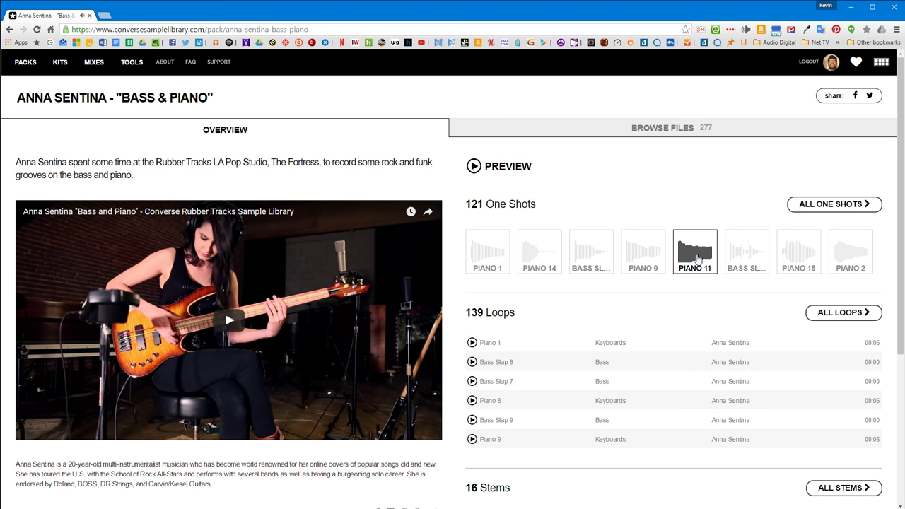
- Play the Piano 1 loop preview from the Bass & Piano pack's loop list
scroll(476, 292, down, 2)
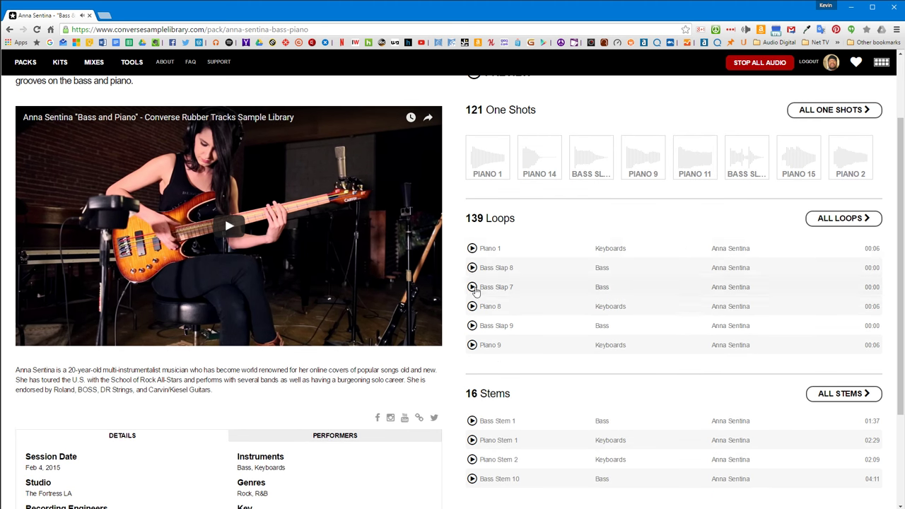
click(471, 249)
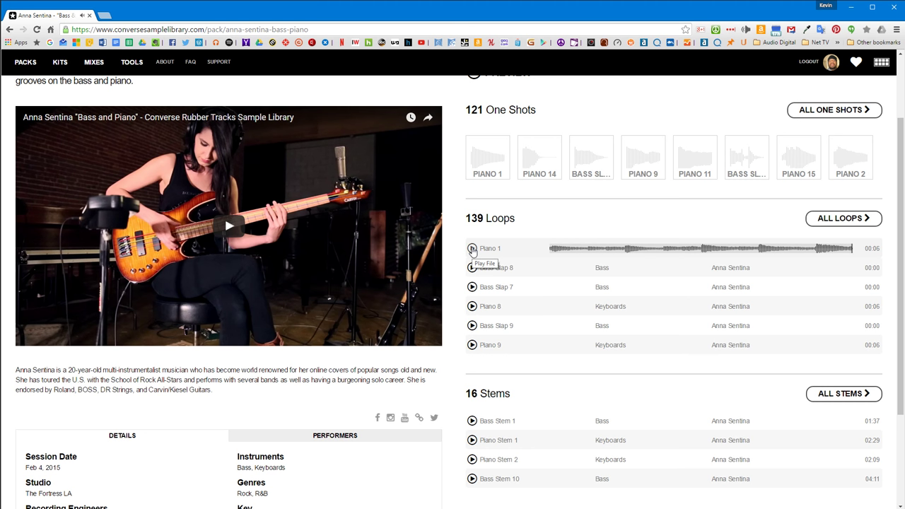
scroll(501, 371, down, 2)
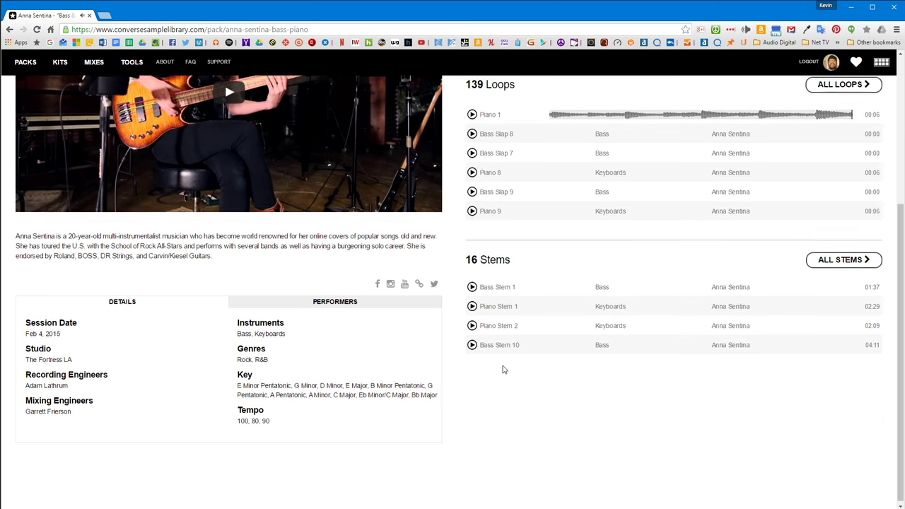
scroll(504, 369, up, 3)
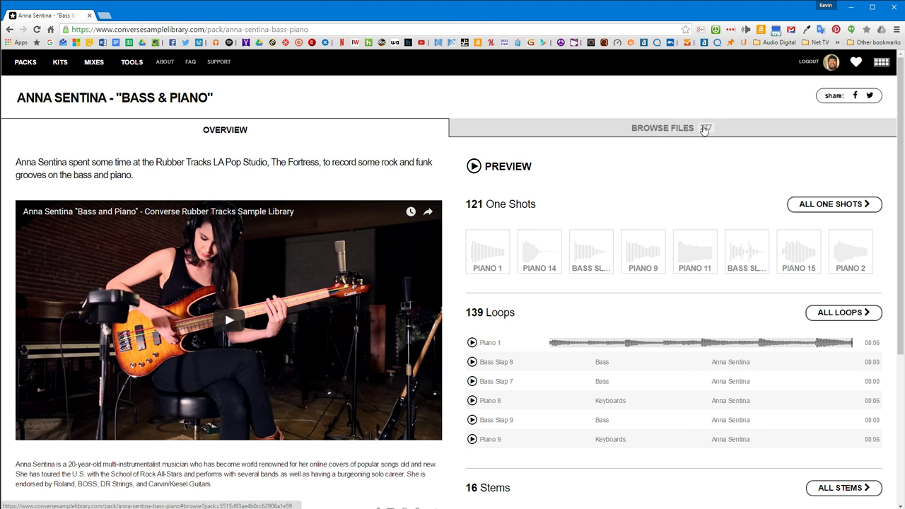
- List the pack's 277 files, filtered to Keyboards in C Major only (104 files)
click(606, 131)
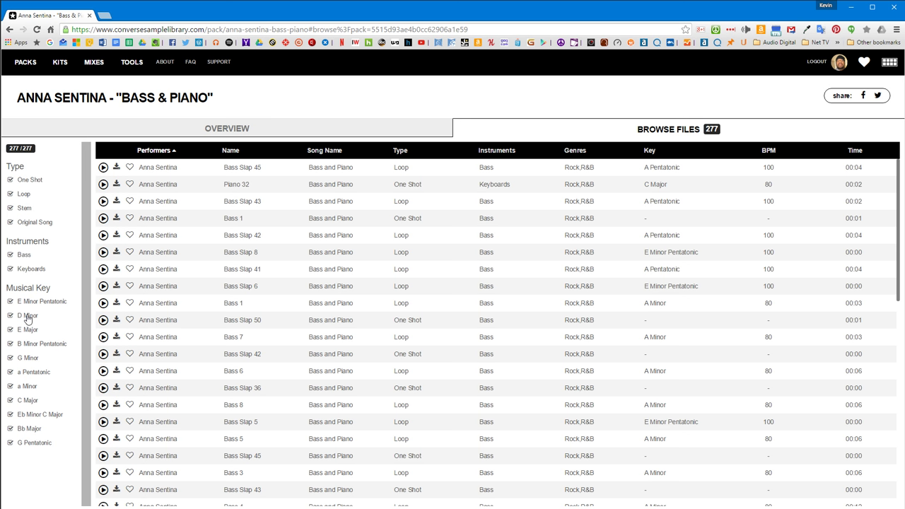
click(10, 256)
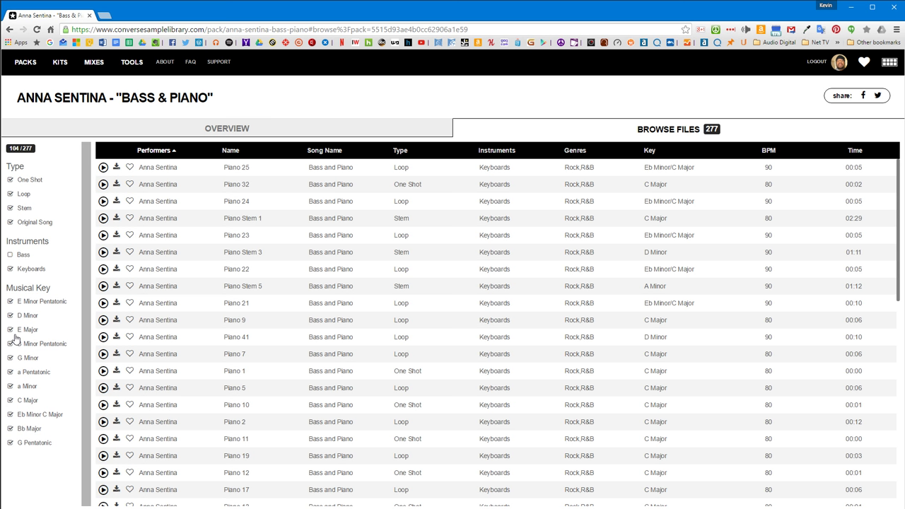
click(10, 415)
click(9, 430)
click(10, 443)
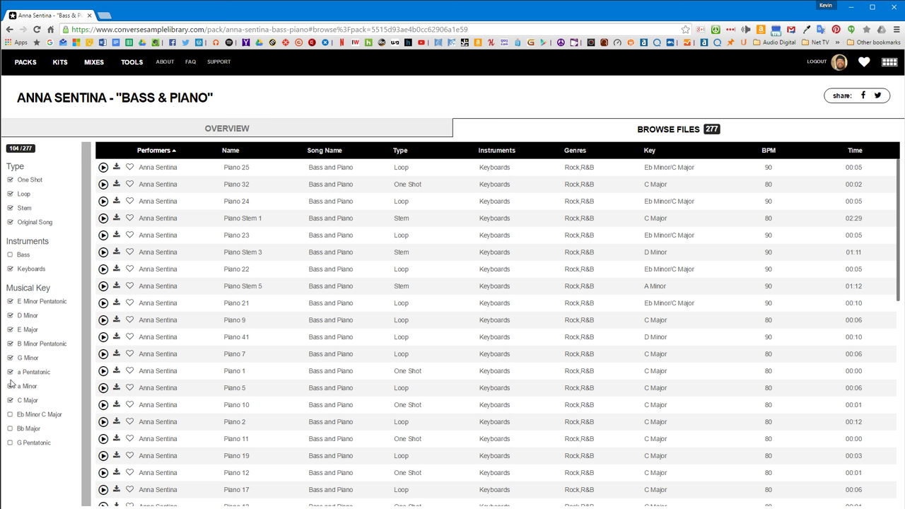
click(10, 372)
click(11, 358)
click(10, 343)
click(10, 329)
click(10, 315)
click(9, 301)
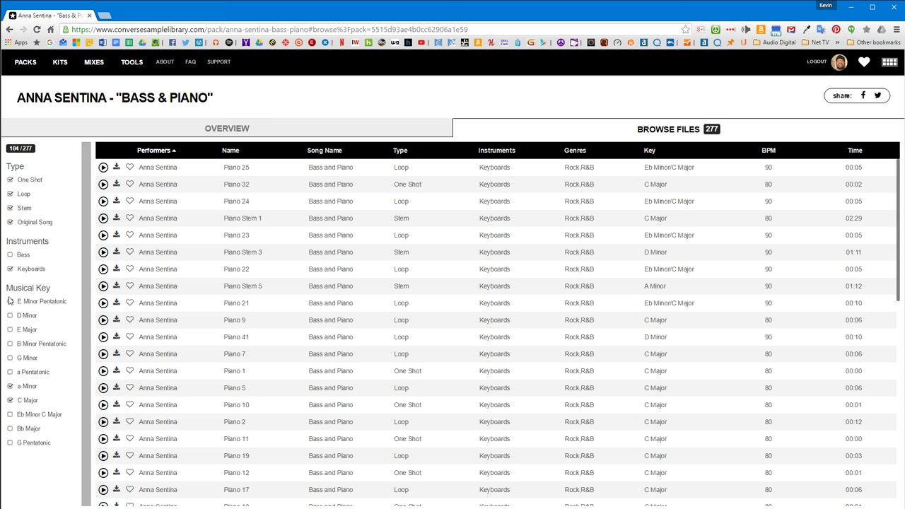
click(10, 387)
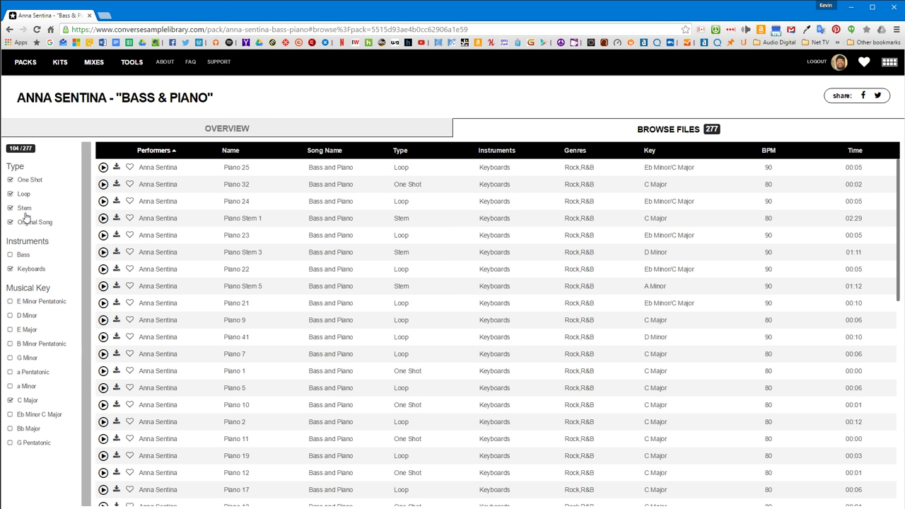
- Audition the Piano 32 one-shot in the filtered list
click(104, 185)
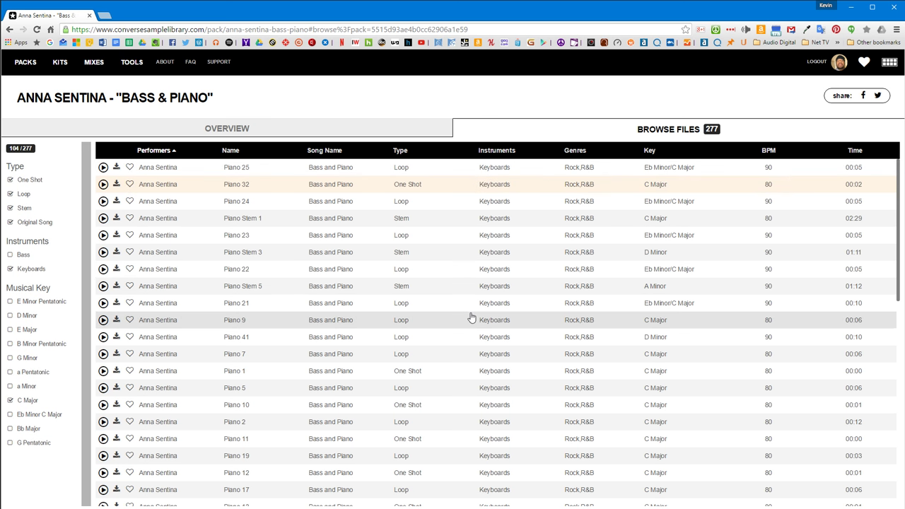
scroll(558, 357, down, 2)
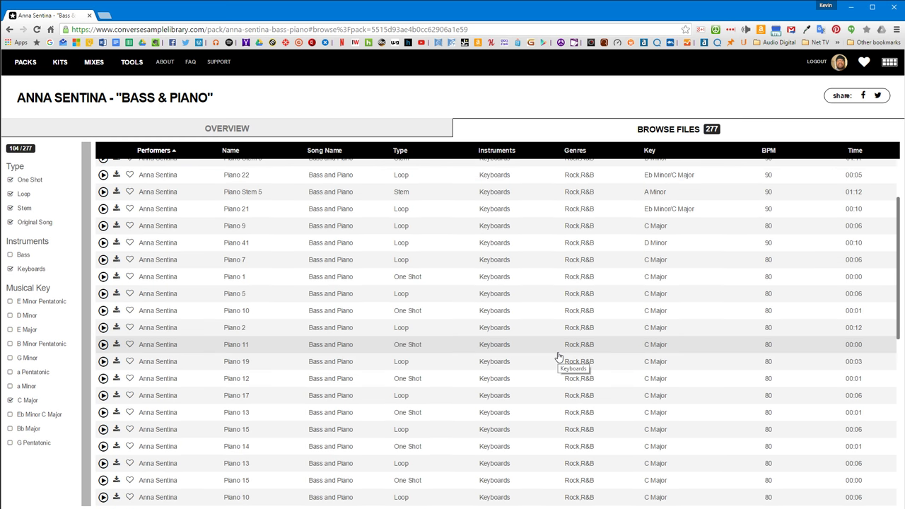
scroll(558, 357, up, 2)
scroll(558, 356, down, 2)
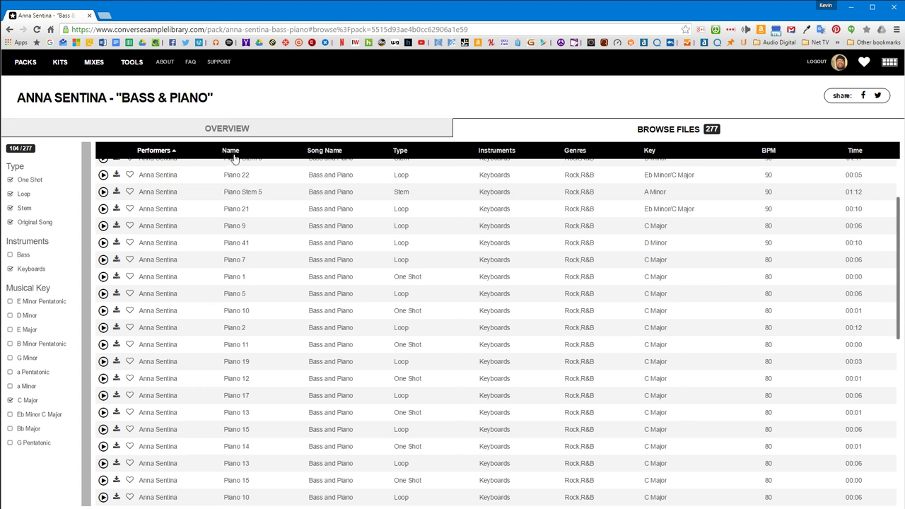
- On the Kits page, play a Fun Funk hi-hat and view the Tea Towel Crash Hard sample page
click(56, 65)
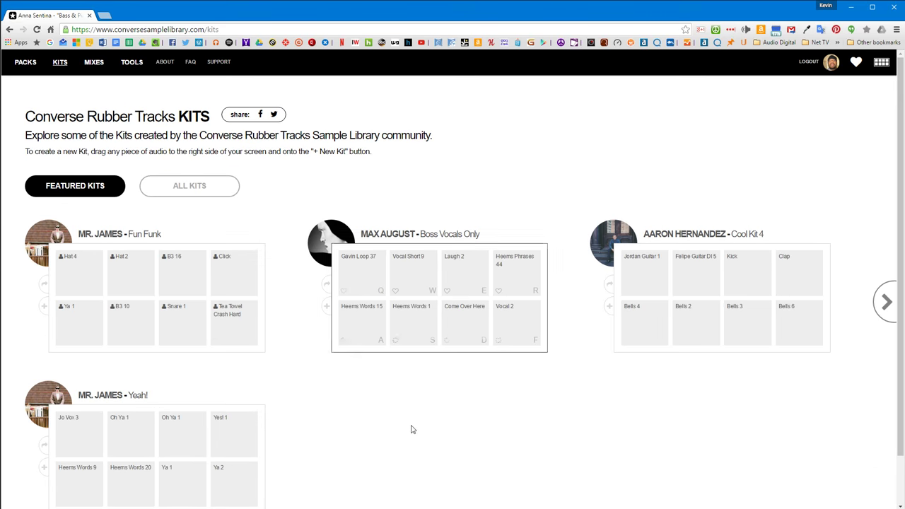
scroll(422, 414, down, 1)
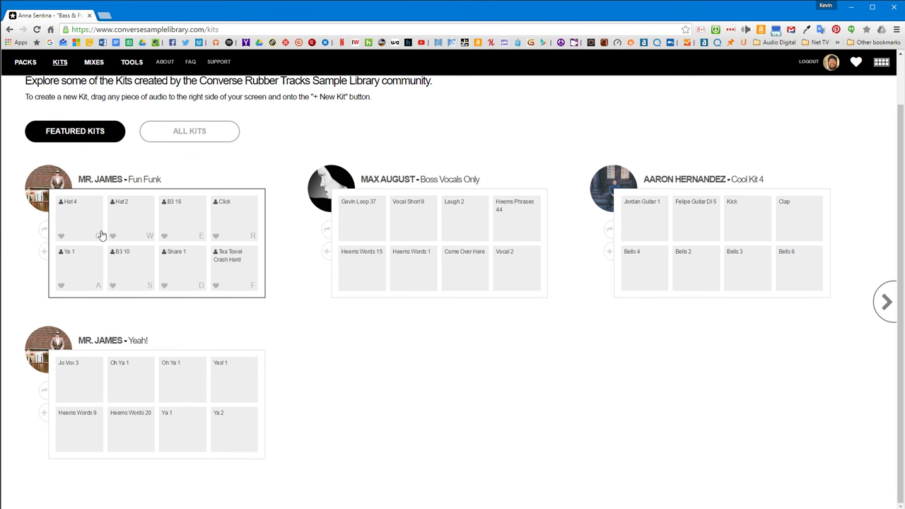
click(75, 222)
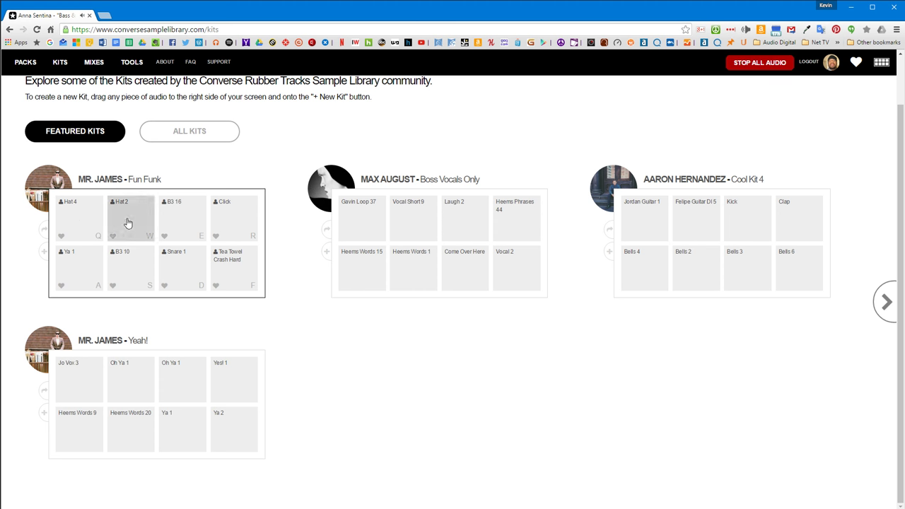
click(230, 260)
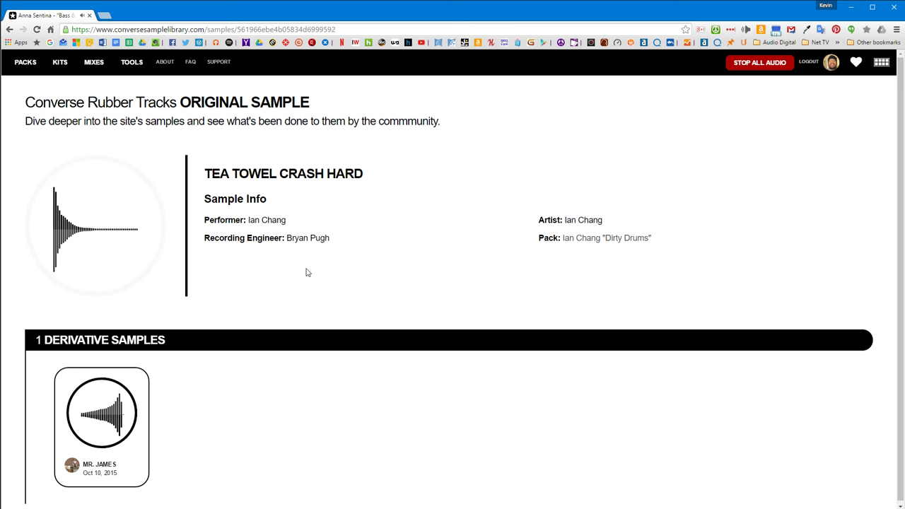
key(alt+Left)
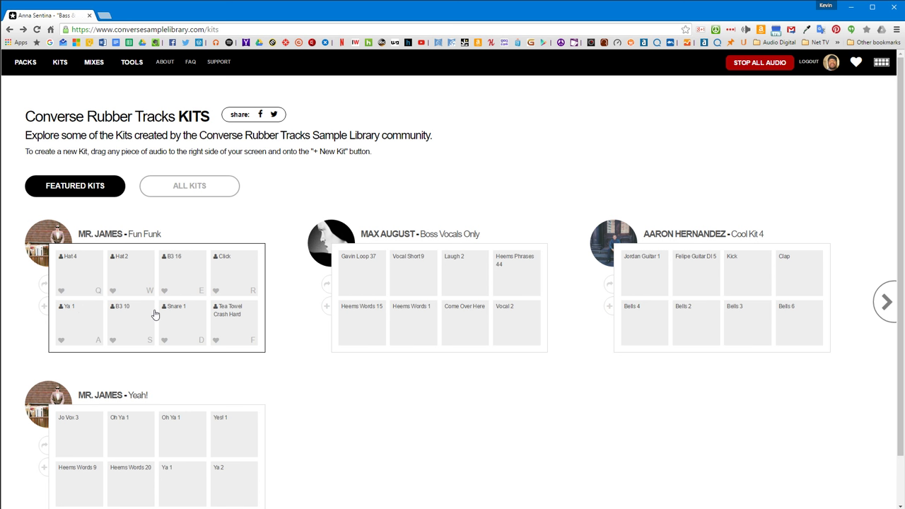
- Trigger Fun Funk's Hat 4, Ya 1, B3 10, B3 16 and Click pads using Q, A, S, E, R
key(q)
key(q)
key(a)
key(s)
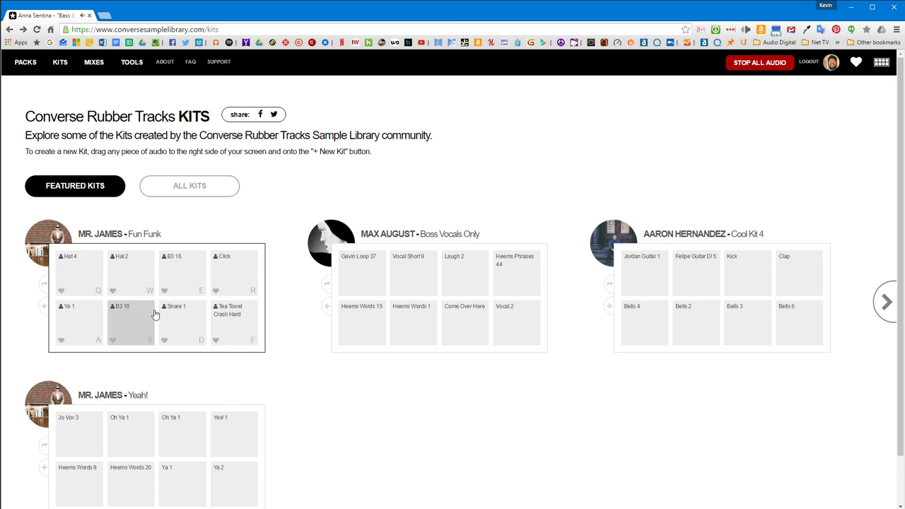
key(a)
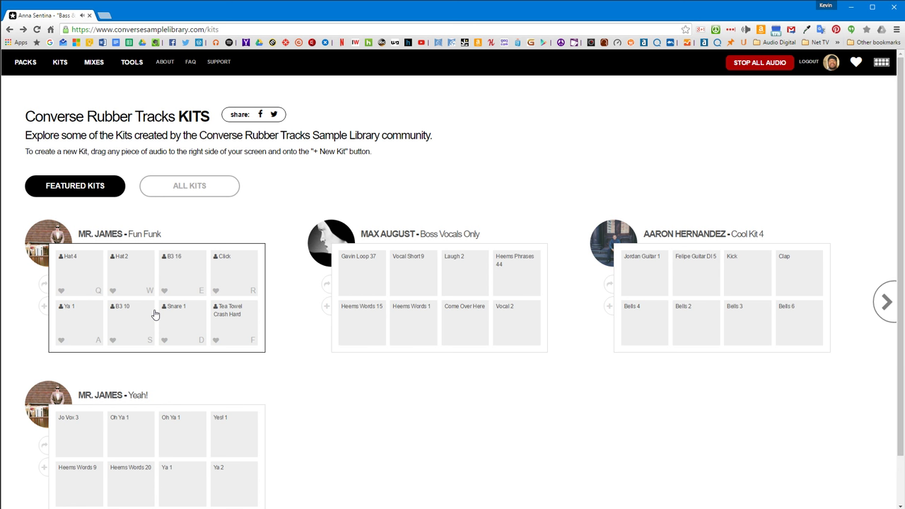
key(e)
key(r)
key(e)
key(r)
- Play a Hat 4 and Snare 1 pattern with Q and D, adding B3 16
key(q)
key(q)
key(q)
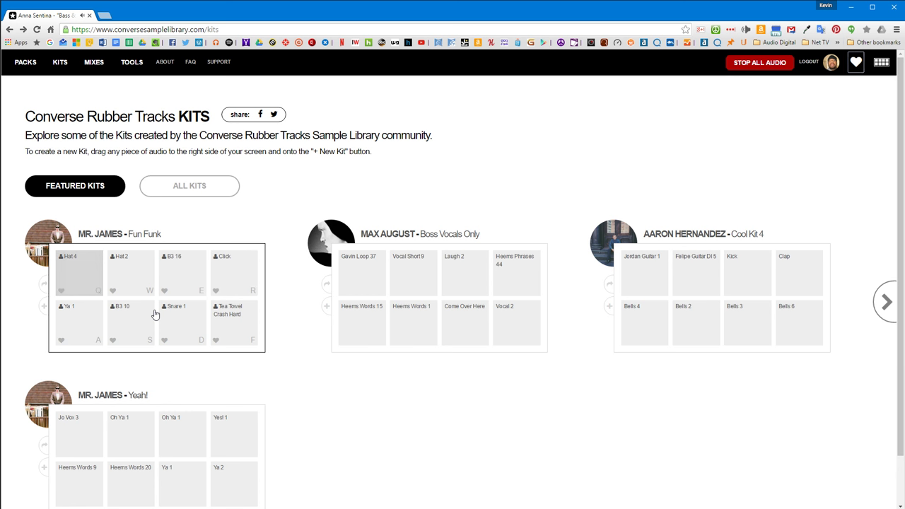
key(q)
key(d)
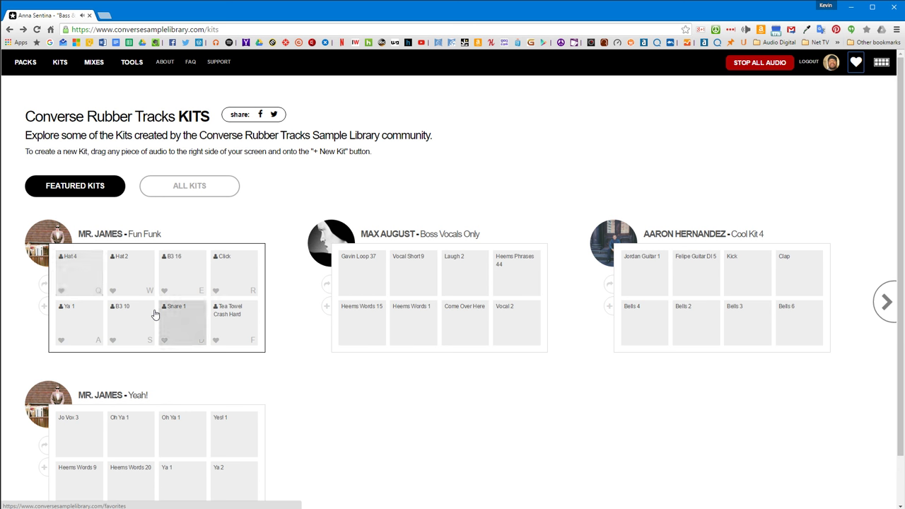
key(q)
key(e)
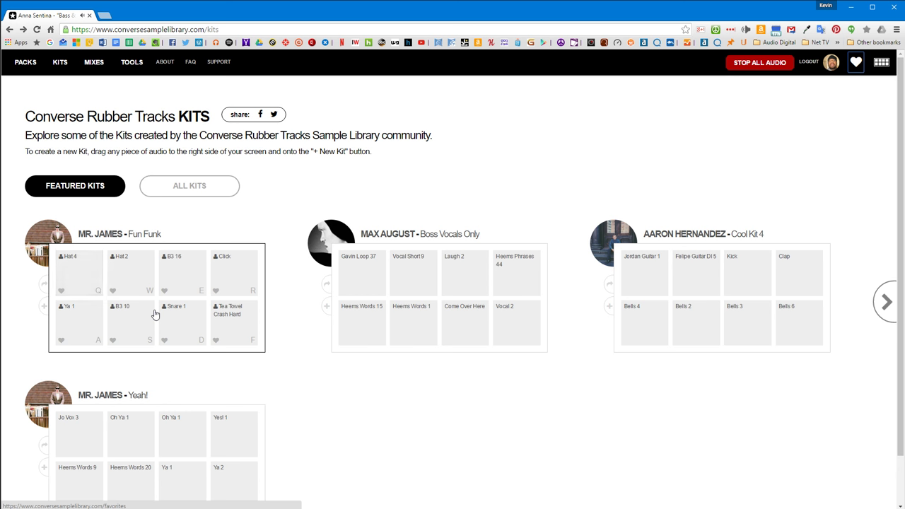
key(q)
key(d)
key(q)
key(q)
- Open the Debo Band Ele pack page and expand the untitled kit in the kits panel
click(23, 60)
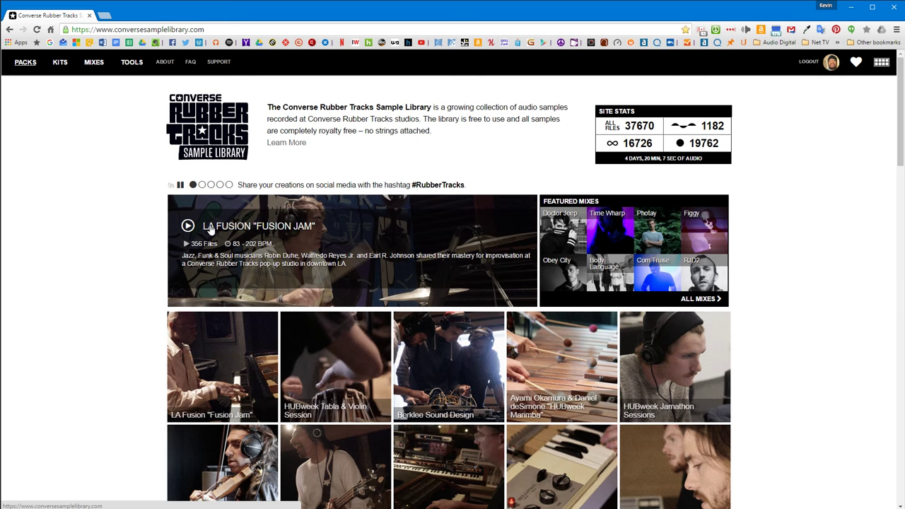
scroll(525, 317, down, 3)
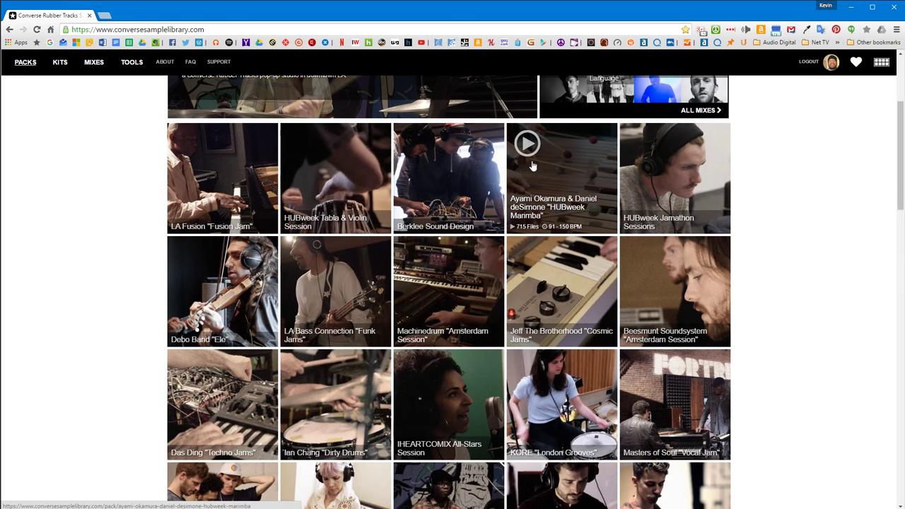
scroll(485, 299, down, 1)
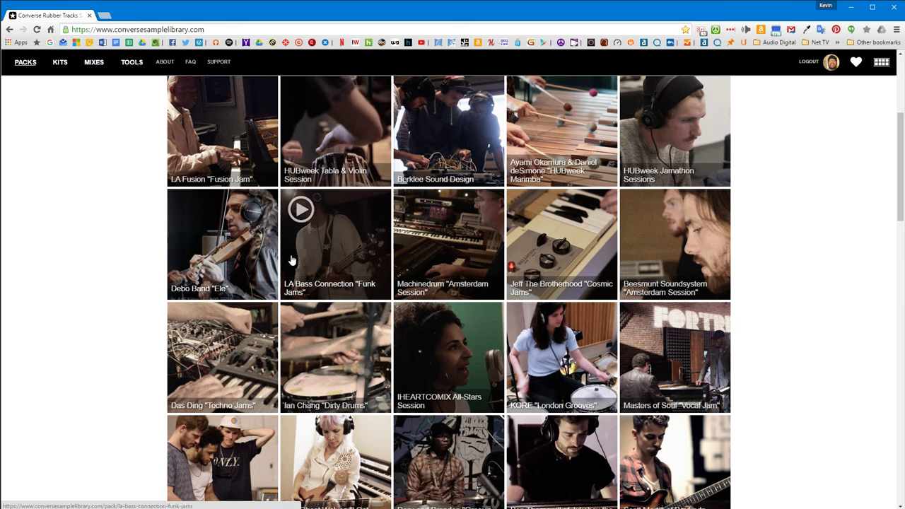
click(194, 240)
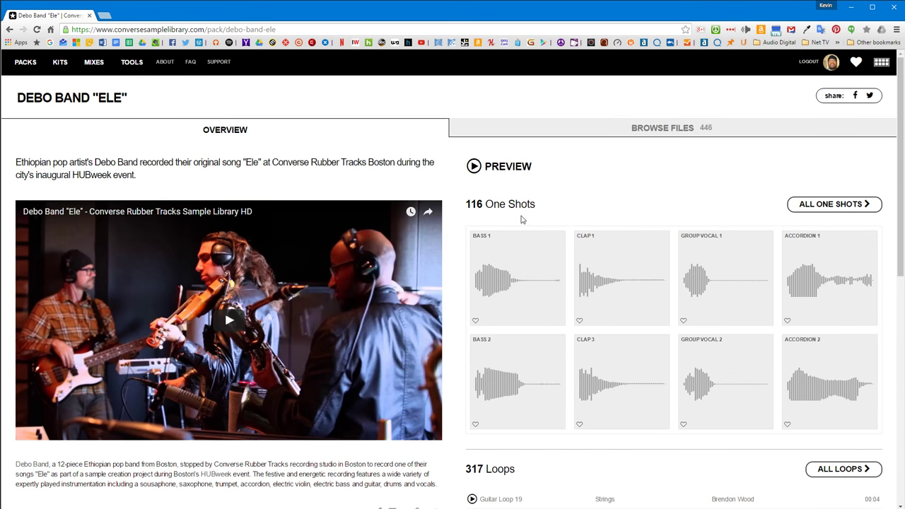
click(881, 64)
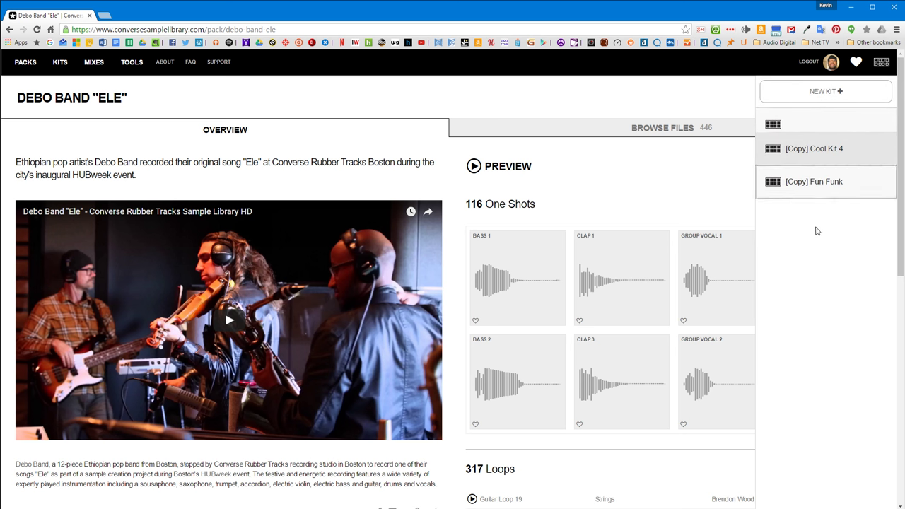
click(810, 126)
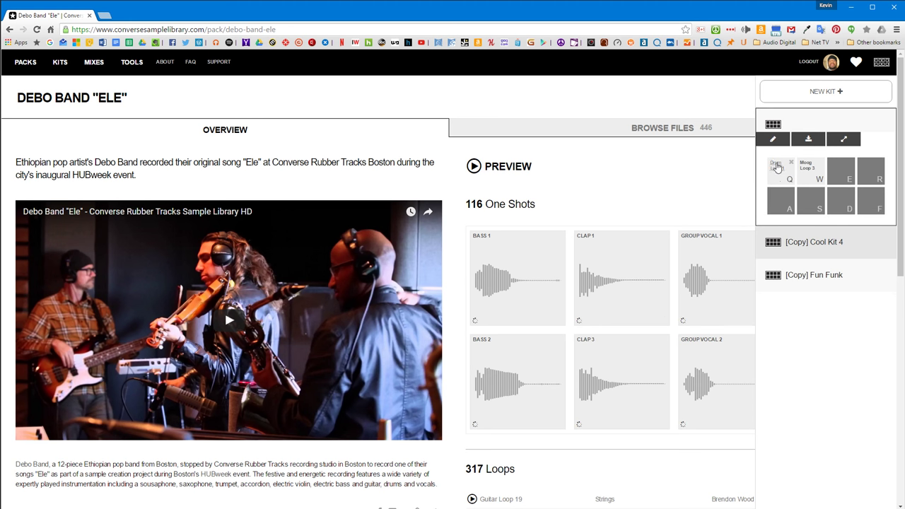
- Place Guitar Loop 19 on the kit's first (Q) pad and play it
scroll(504, 361, down, 3)
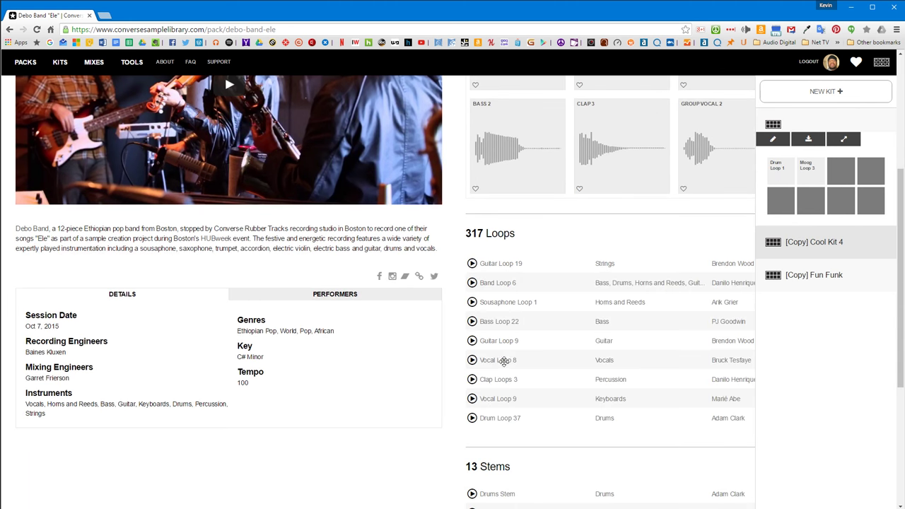
click(472, 264)
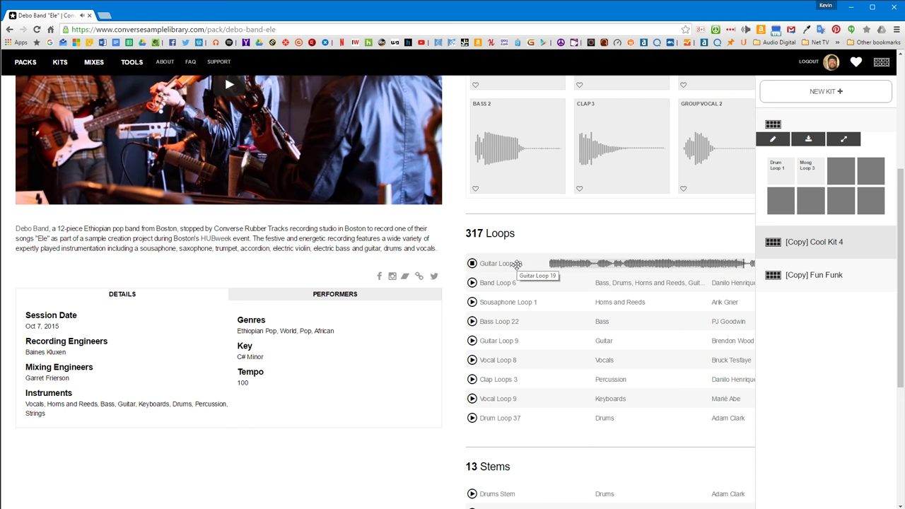
drag(502, 264, 780, 179)
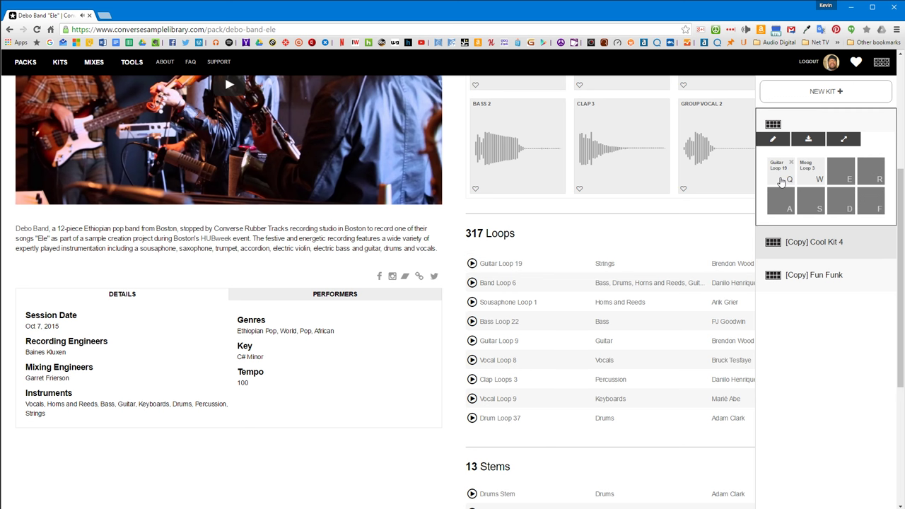
click(782, 182)
click(782, 182)
click(783, 178)
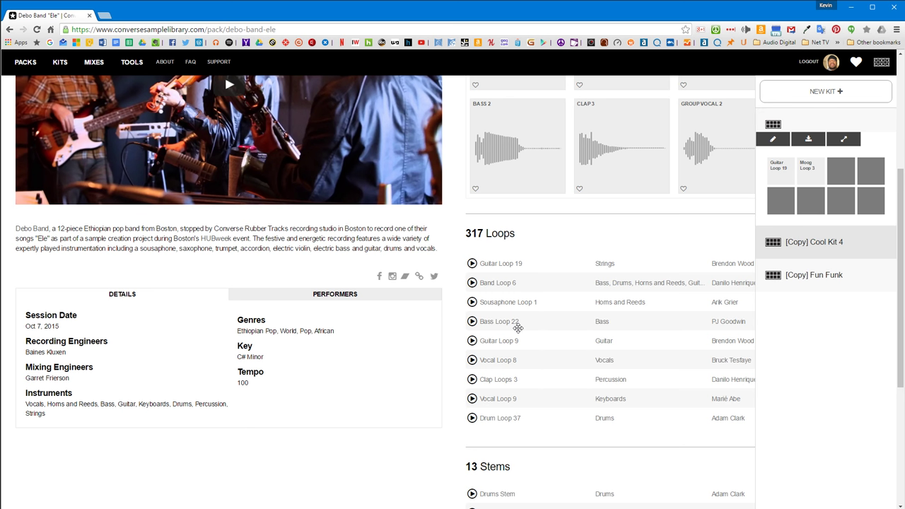
scroll(496, 347, up, 3)
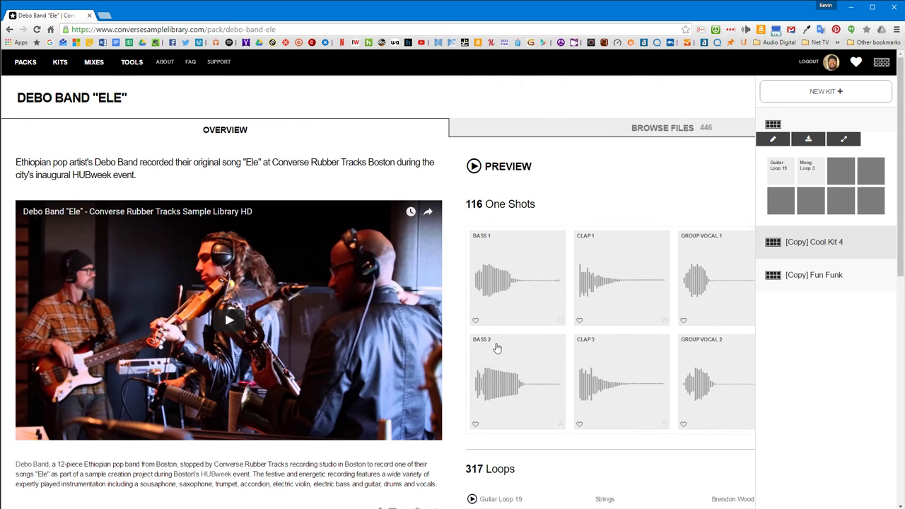
- Read the CRT Sampler for Ableton Live description and system requirements on the Tools page
click(136, 65)
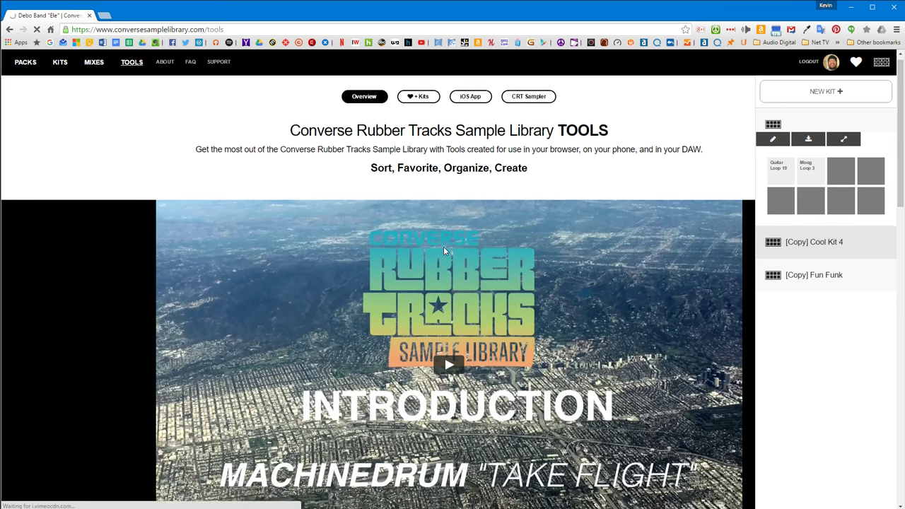
scroll(443, 246, down, 5)
scroll(444, 251, down, 3)
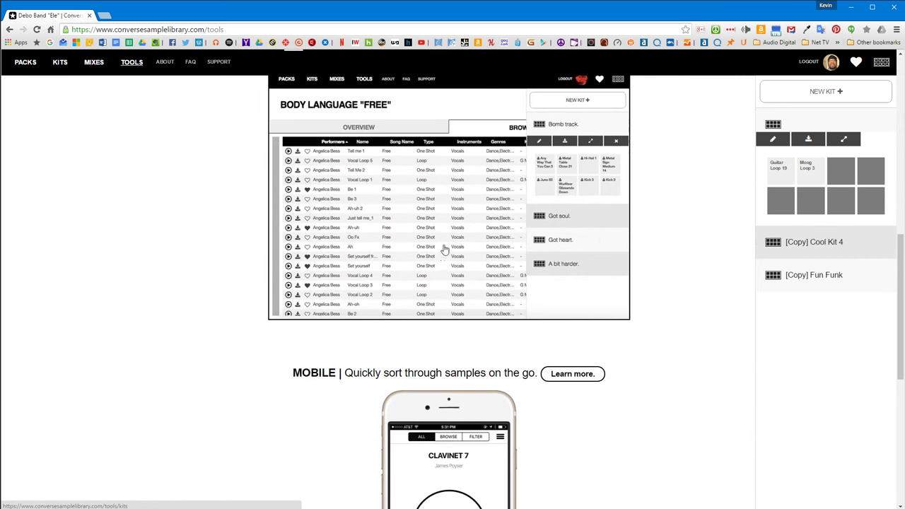
scroll(444, 249, up, 5)
scroll(396, 198, down, 3)
scroll(368, 162, up, 5)
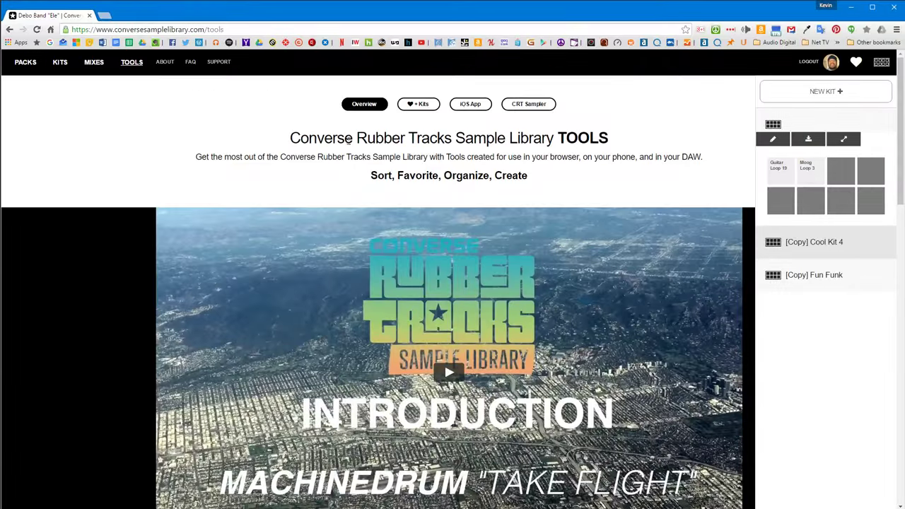
click(528, 104)
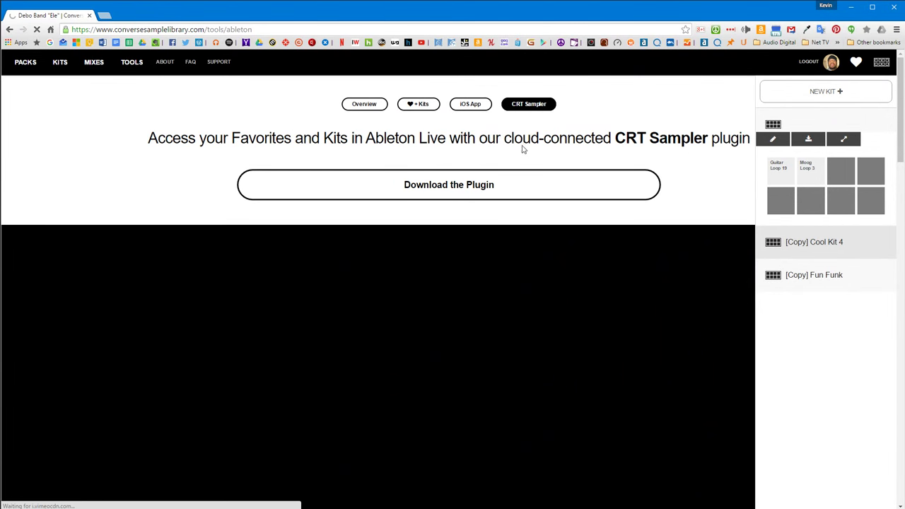
scroll(502, 278, down, 7)
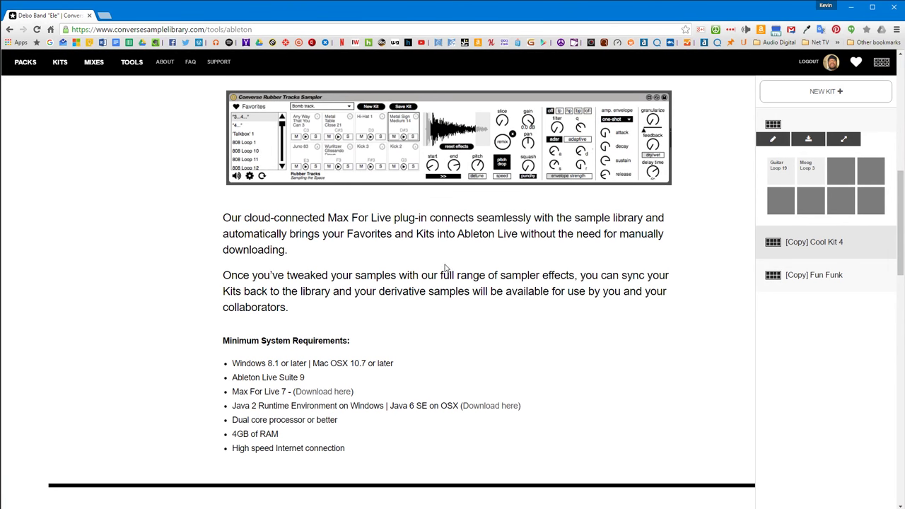
scroll(445, 268, up, 1)
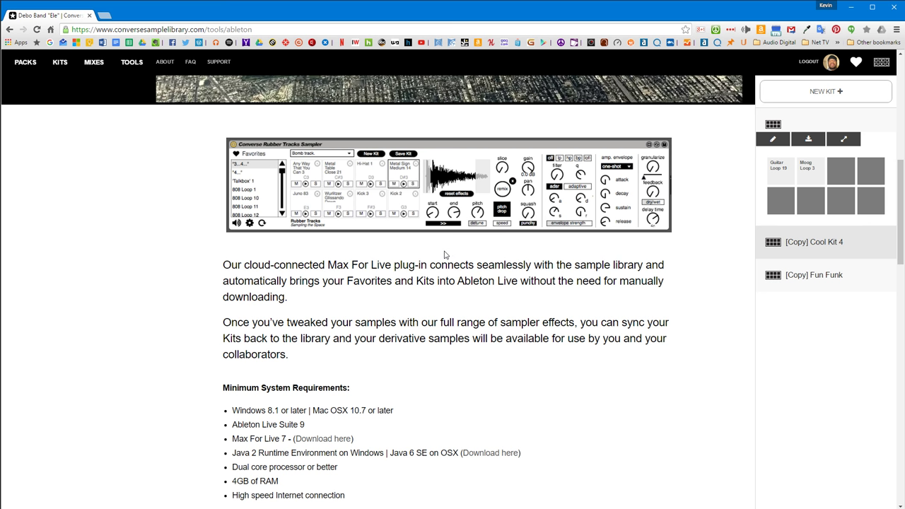
scroll(443, 251, up, 2)
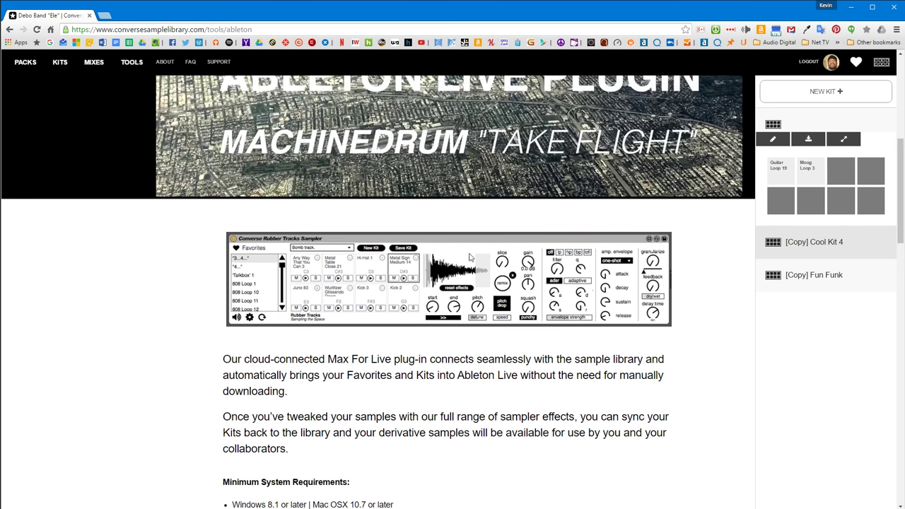
- Check [Copy] Cool Kit 4's Jordan Guitar 1 and Felipe Guitar DI 5 pads, then download it as zip
click(830, 244)
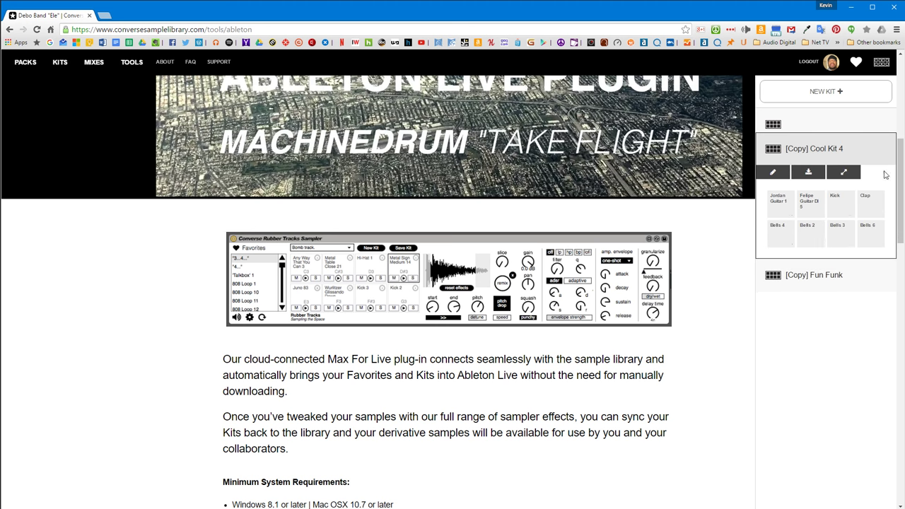
click(775, 204)
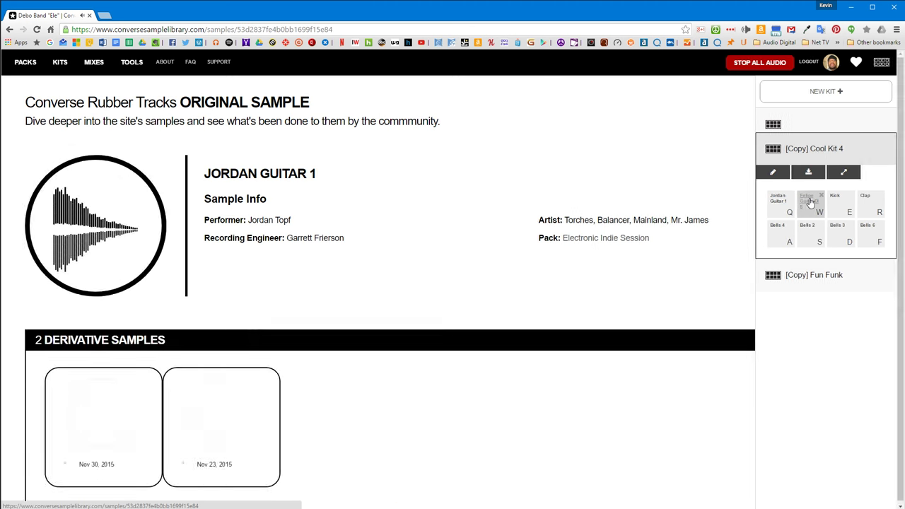
click(815, 202)
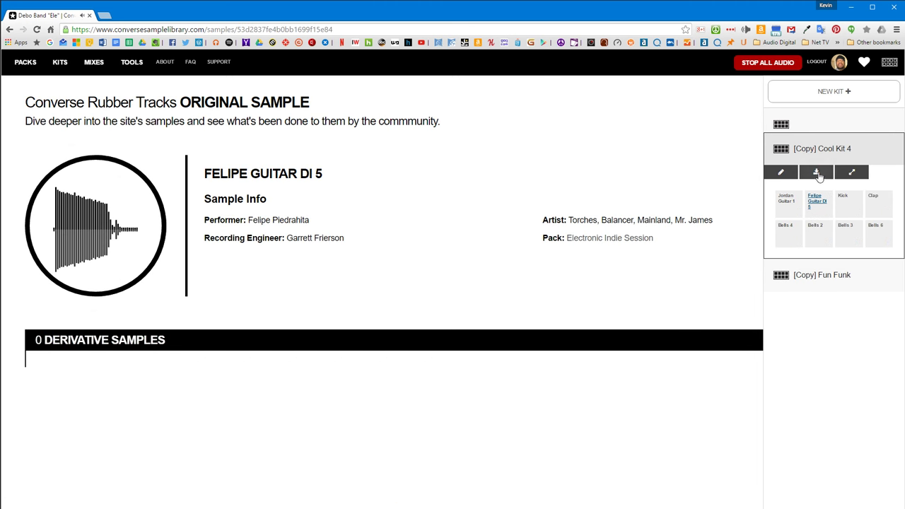
click(816, 174)
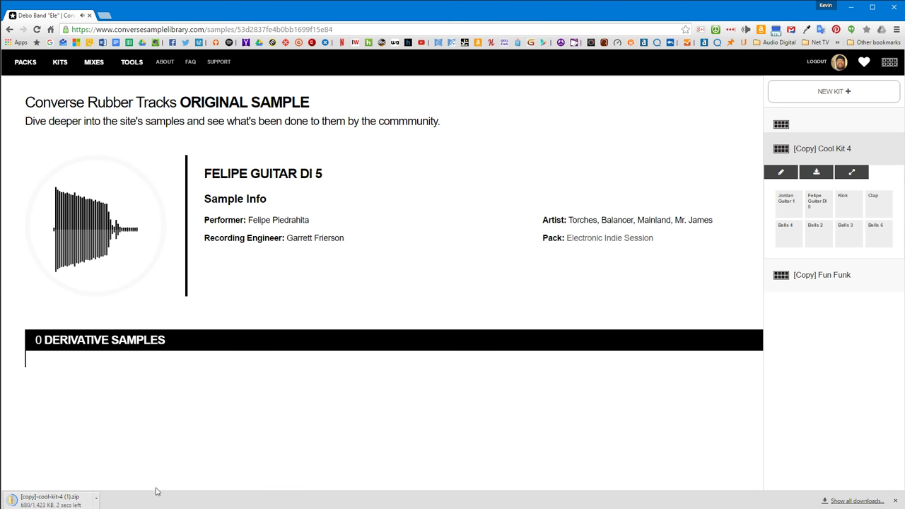
- Extract all files from the downloaded [copy]-cool-kit-4 (1).zip into the suggested folder
click(78, 503)
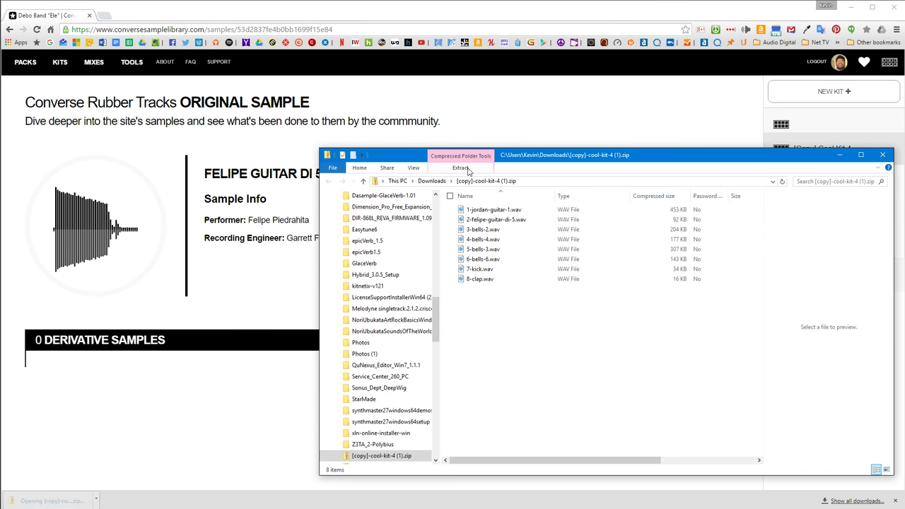
click(466, 170)
click(644, 192)
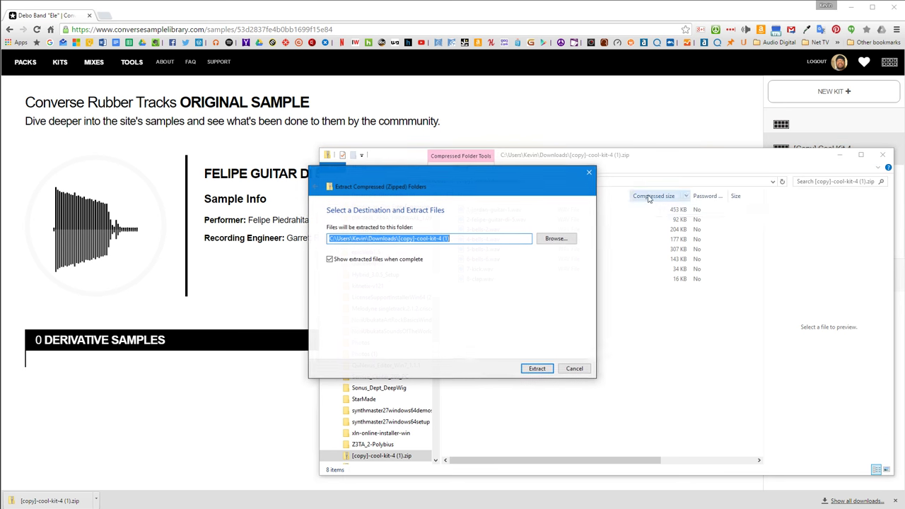
click(538, 369)
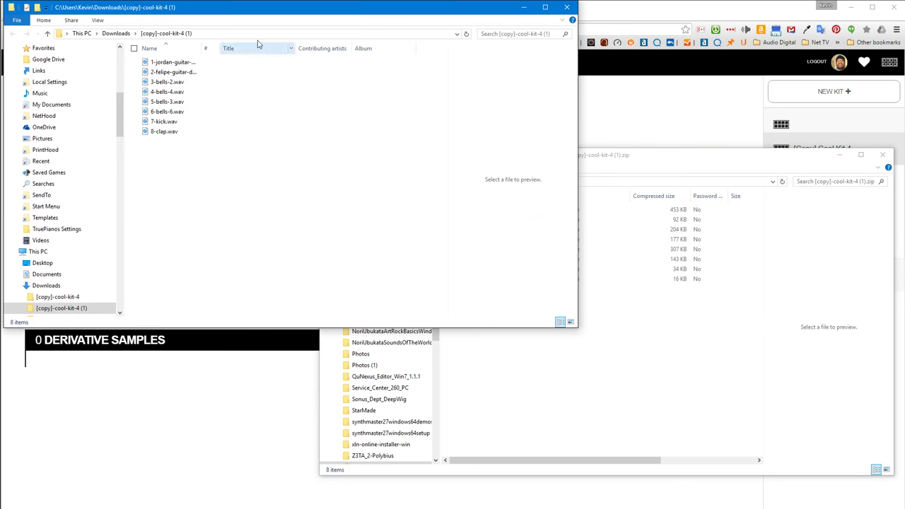
- Select all eight extracted WAV files and switch to Bitwig Studio
drag(272, 13, 504, 125)
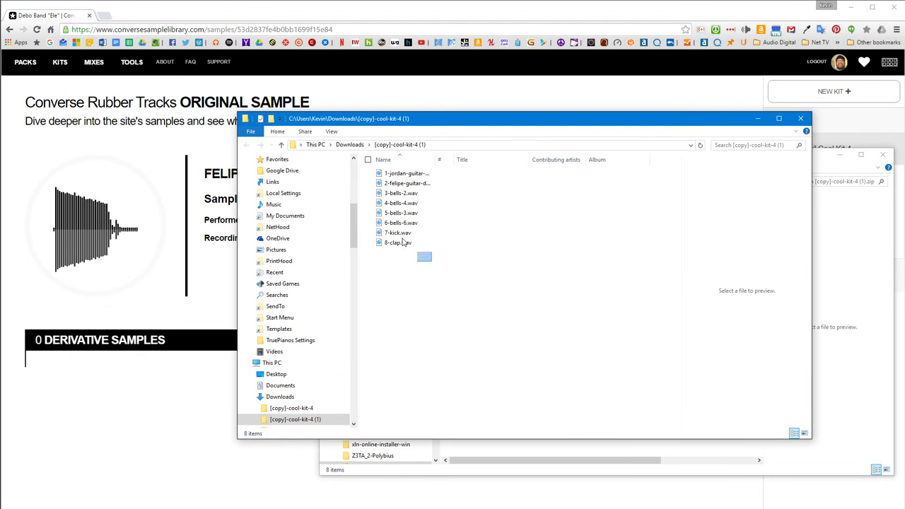
drag(430, 260, 380, 173)
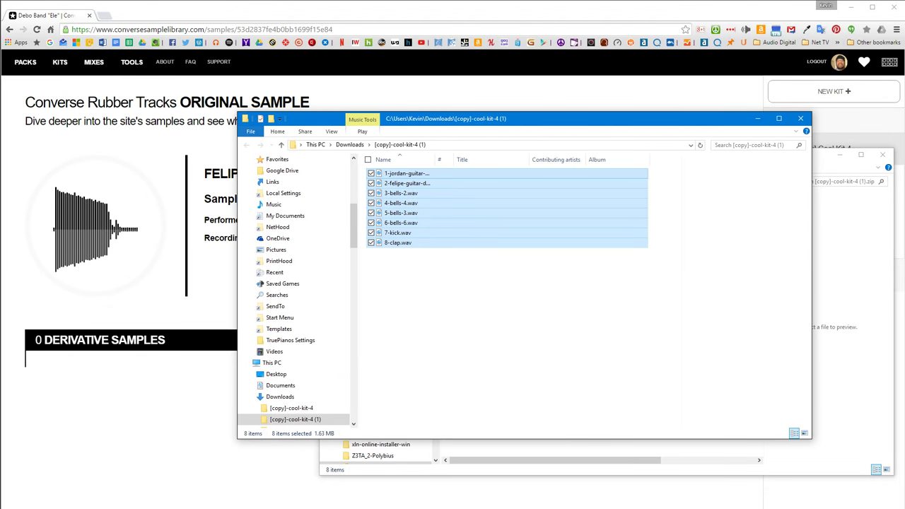
key(alt+Tab)
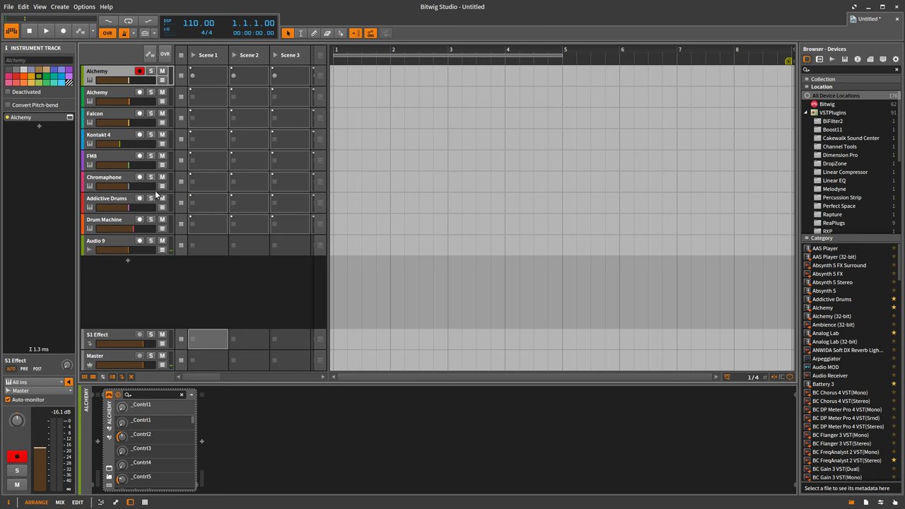
- Select the Drum Machine track and bring the extracted files window in front of Bitwig
click(111, 224)
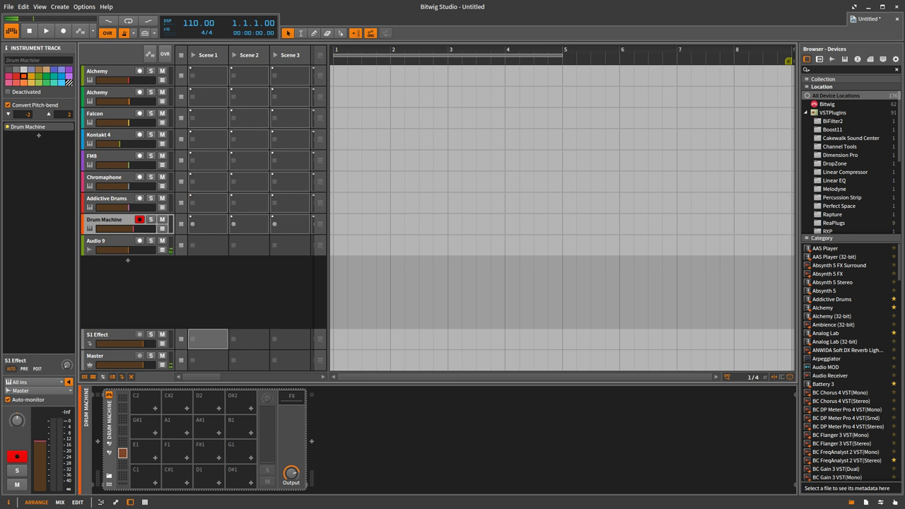
key(alt+Tab)
click(265, 508)
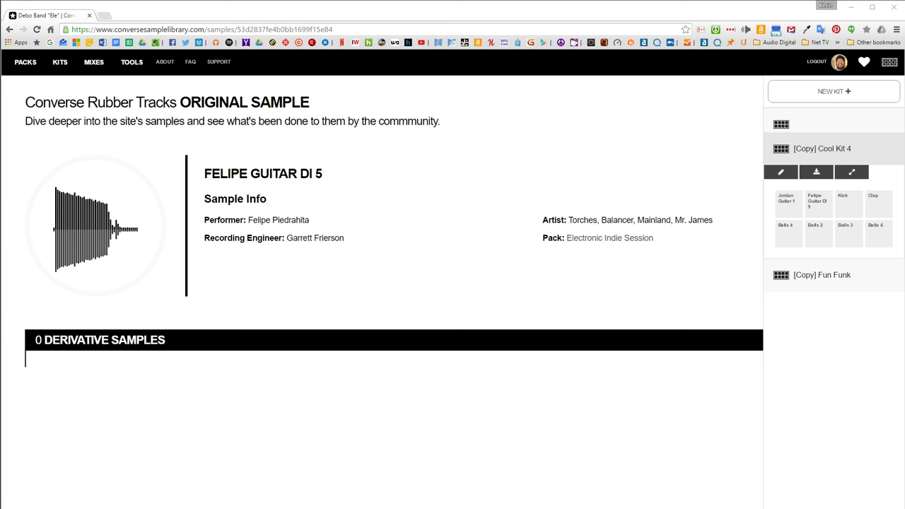
key(alt+Tab)
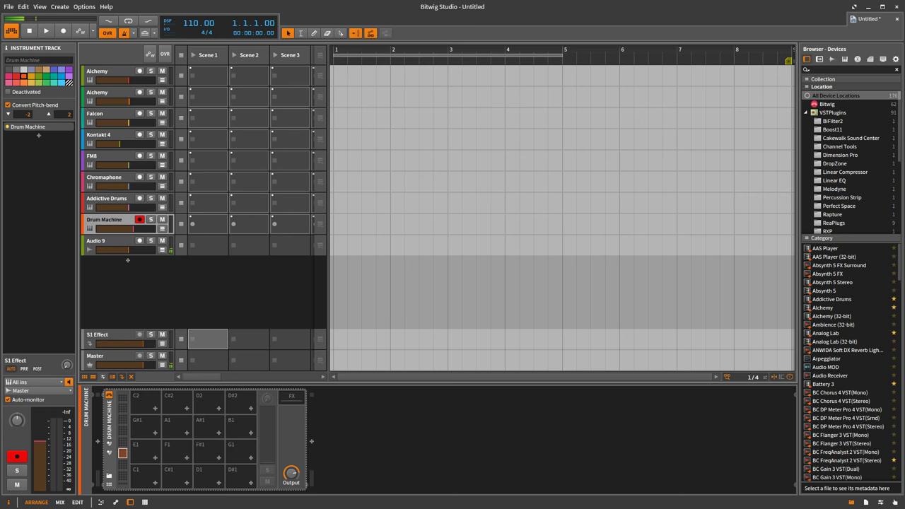
mouse_move(266, 506)
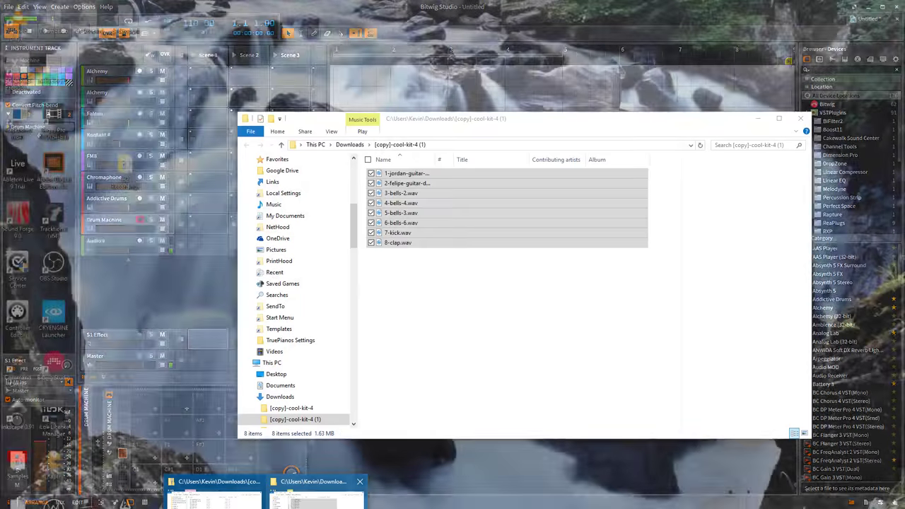
click(318, 488)
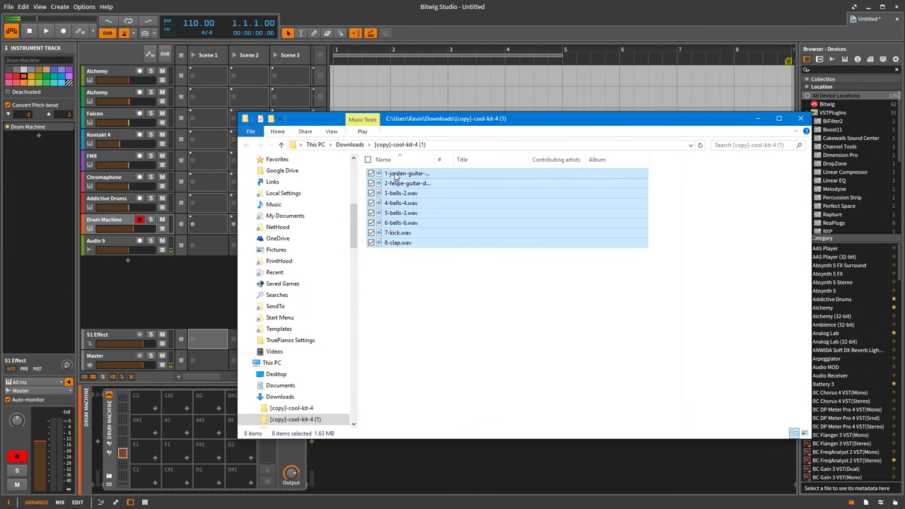
- Drop the eight WAV files onto the Drum Machine pads from C1 and audition the Jordan guitar
drag(395, 176, 167, 440)
drag(143, 480, 142, 479)
click(145, 475)
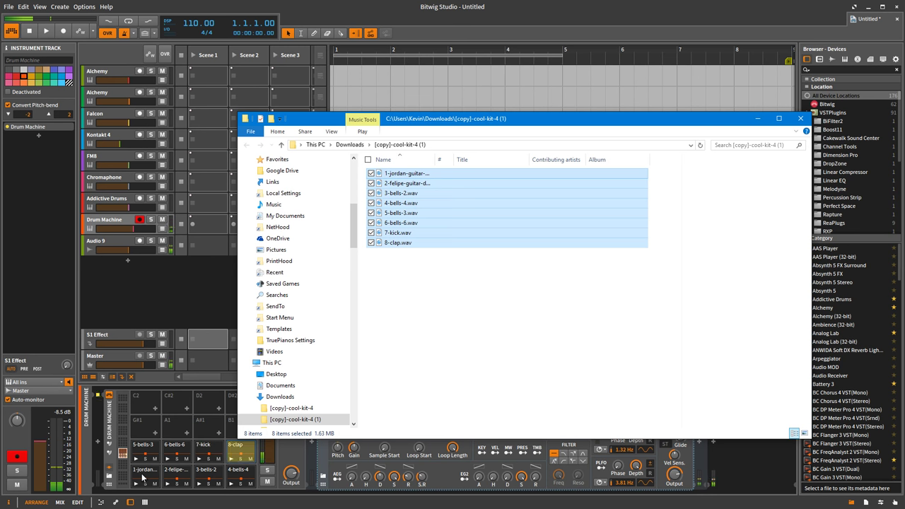
- Play back the new kit and view the clap pad's sample in the sampler
key(space)
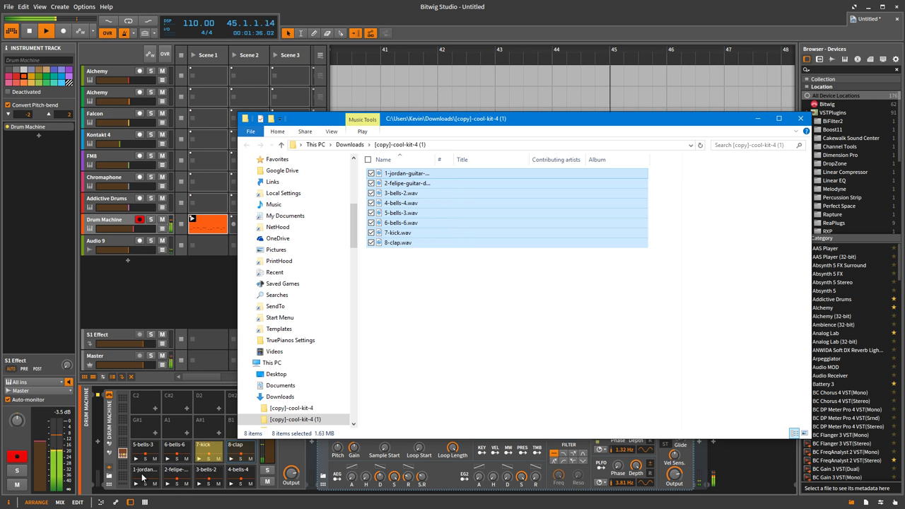
click(39, 138)
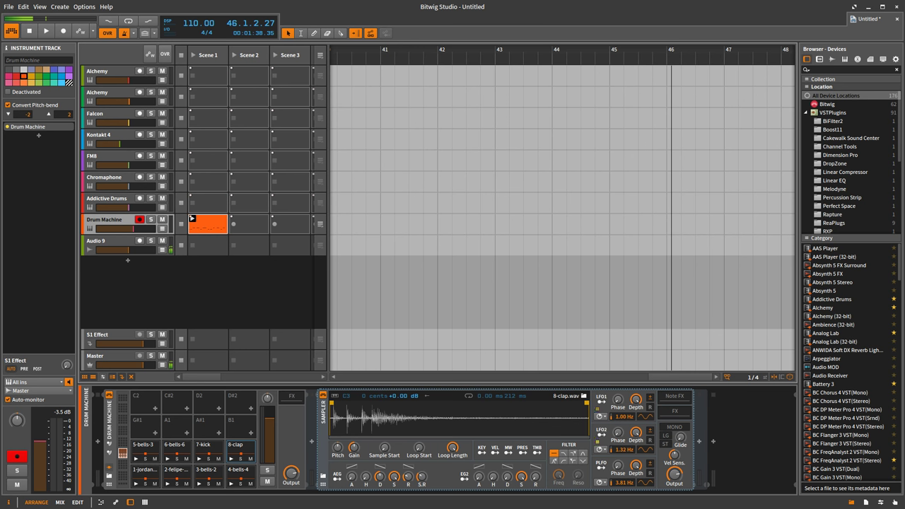
mouse_move(219, 508)
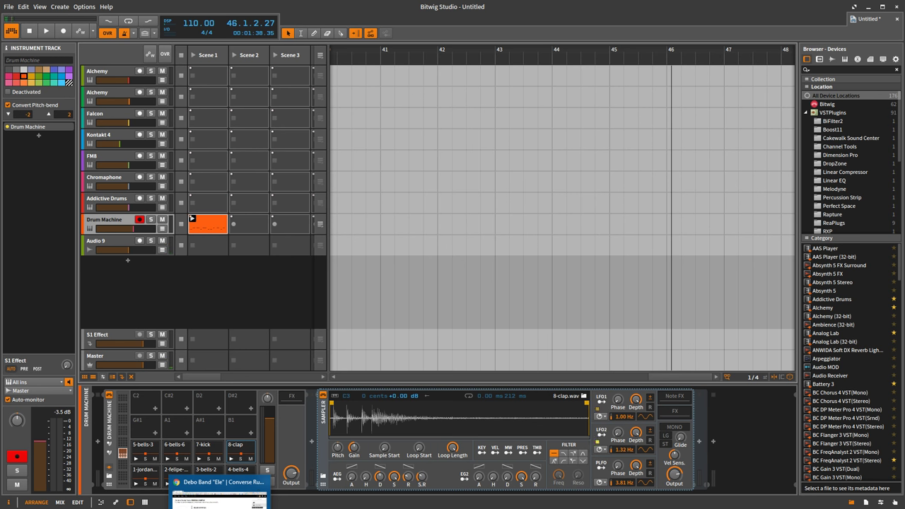
- Back on the library home page, play the Berklee Sound Design pack preview, then open the Learn More page
click(219, 495)
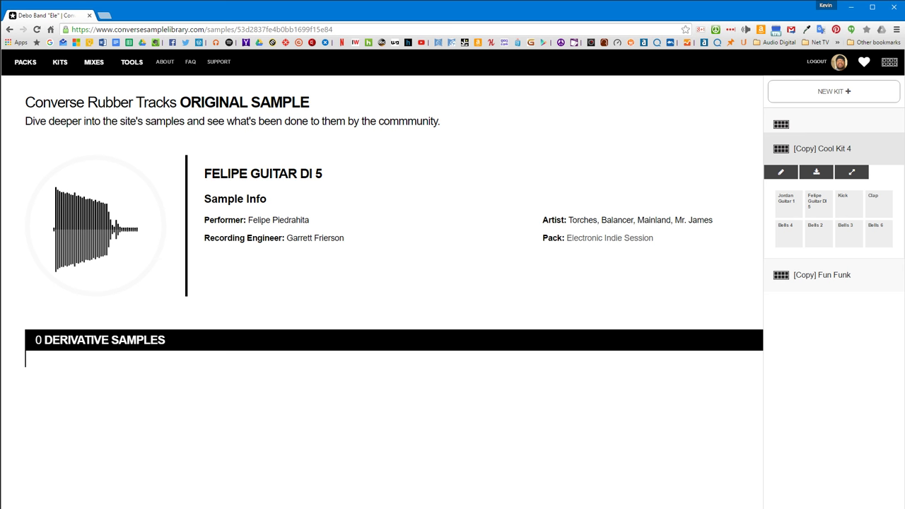
click(27, 63)
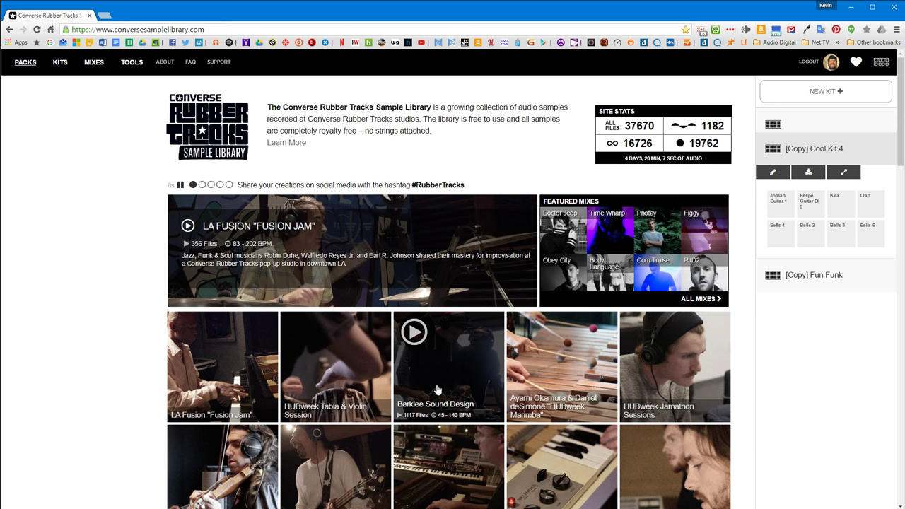
click(414, 331)
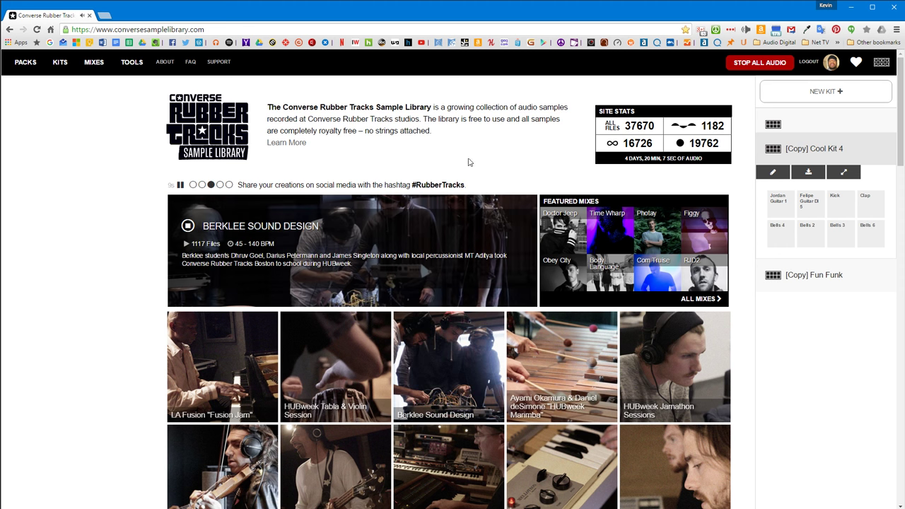
click(484, 139)
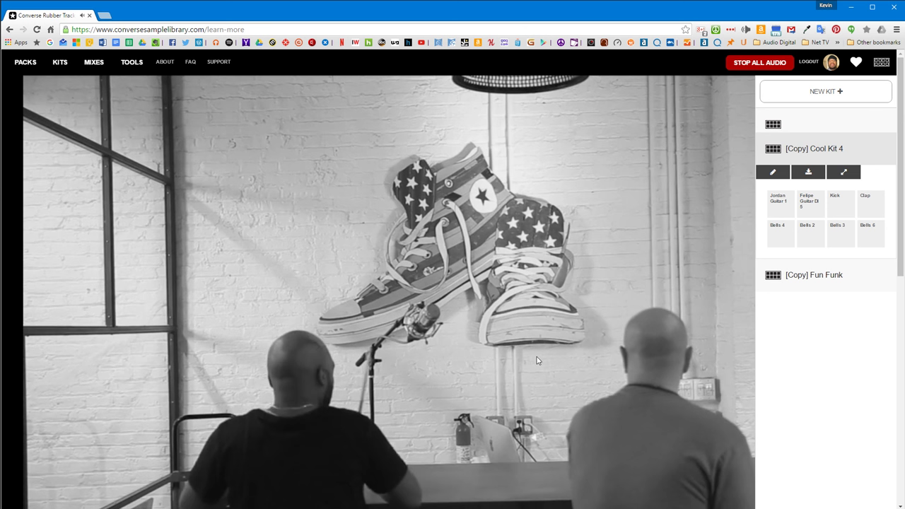
- Silence the pack preview with the header's STOP ALL AUDIO button
click(751, 62)
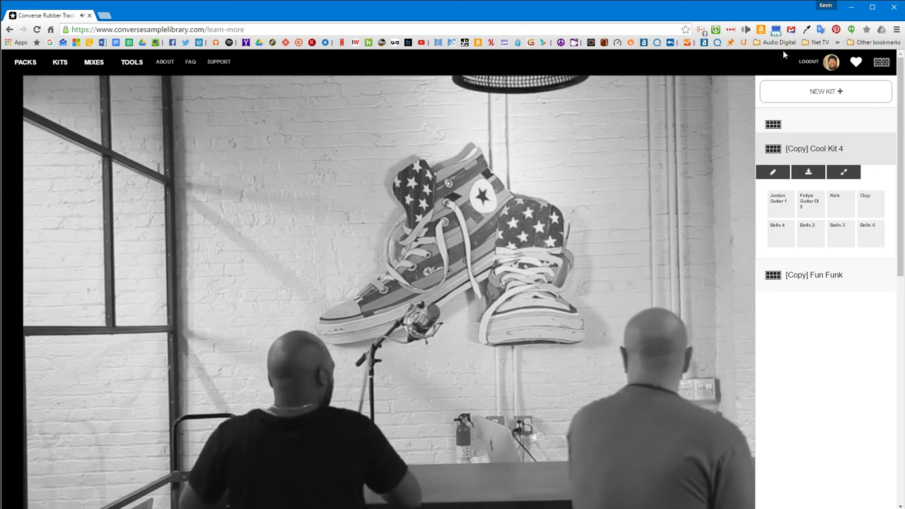